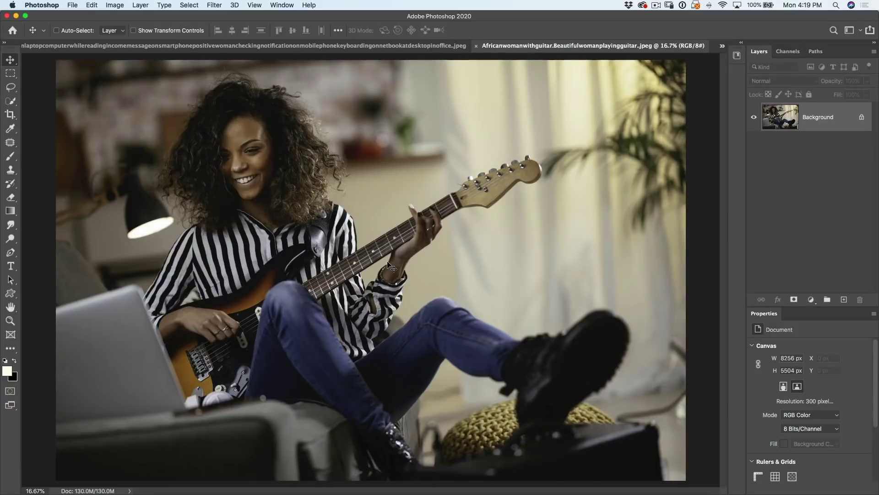
Step: Convert the Background layer to a smart object and open it in the Camera Raw Filter
{"action": "right_click", "coordinate": [816, 117]}
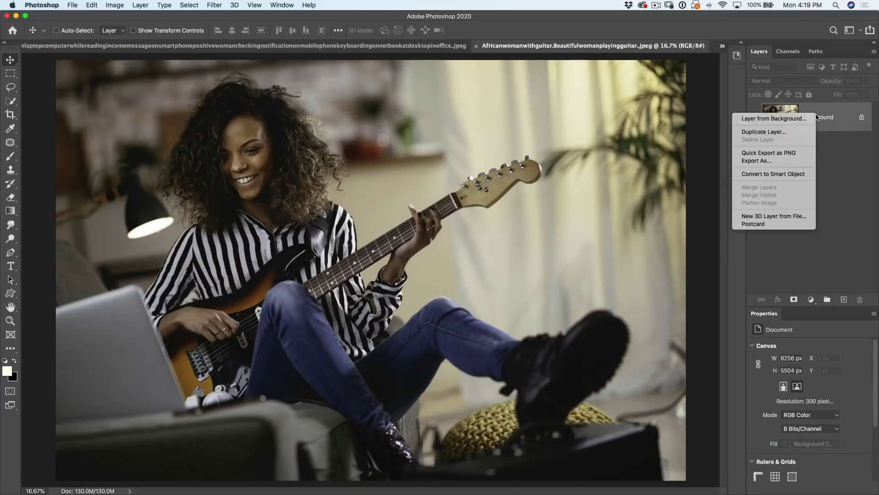
{"action": "left_click", "coordinate": [791, 173]}
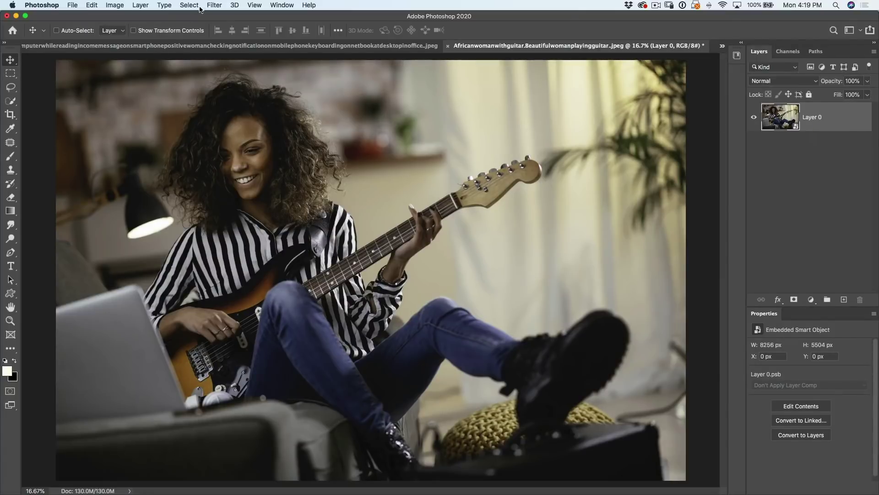
{"action": "left_click", "coordinate": [214, 4]}
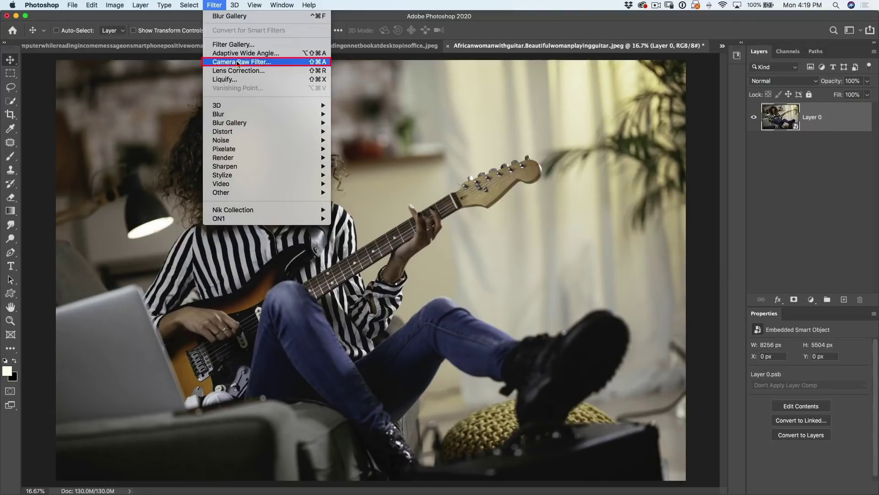
{"action": "left_click", "coordinate": [237, 64]}
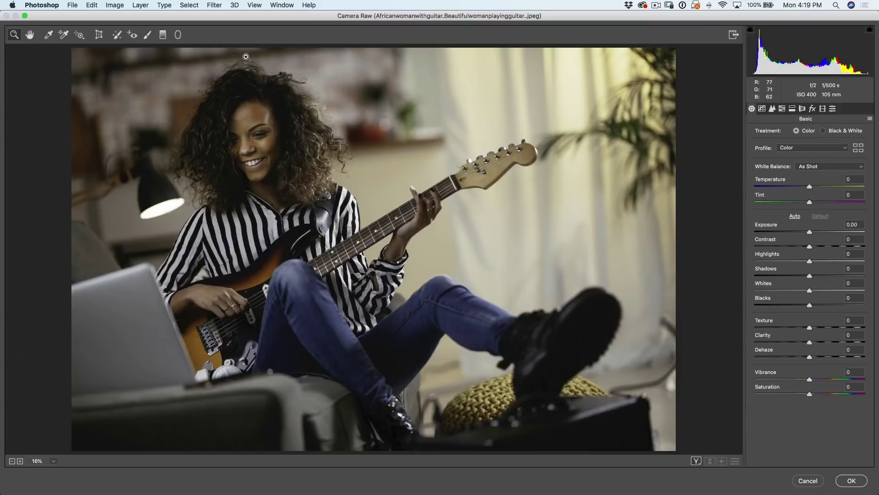
Step: Create a radial filter ellipse around the glowing opening of the desk lamp
{"action": "left_click", "coordinate": [179, 36]}
{"action": "left_click", "coordinate": [178, 35]}
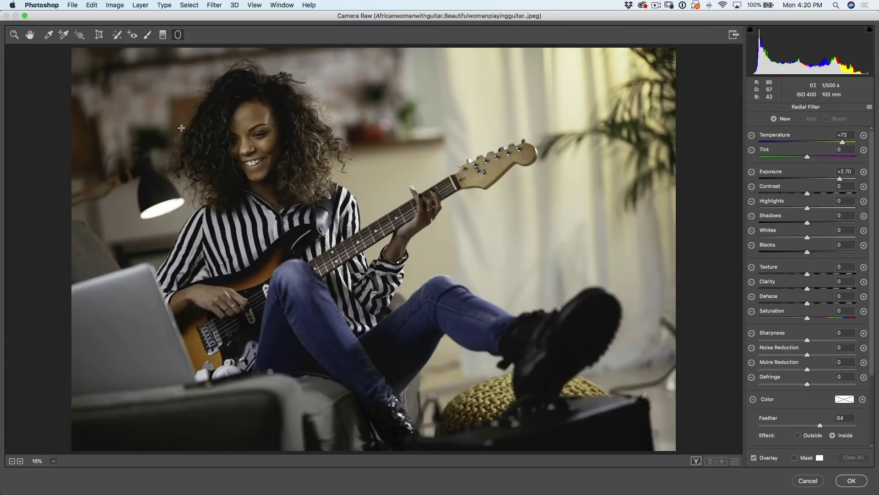
{"action": "mouse_move", "coordinate": [146, 209]}
{"action": "left_mouse_down"}
{"action": "mouse_move", "coordinate": [171, 216]}
{"action": "mouse_move", "coordinate": [176, 205]}
{"action": "mouse_move", "coordinate": [166, 205]}
{"action": "left_mouse_up"}
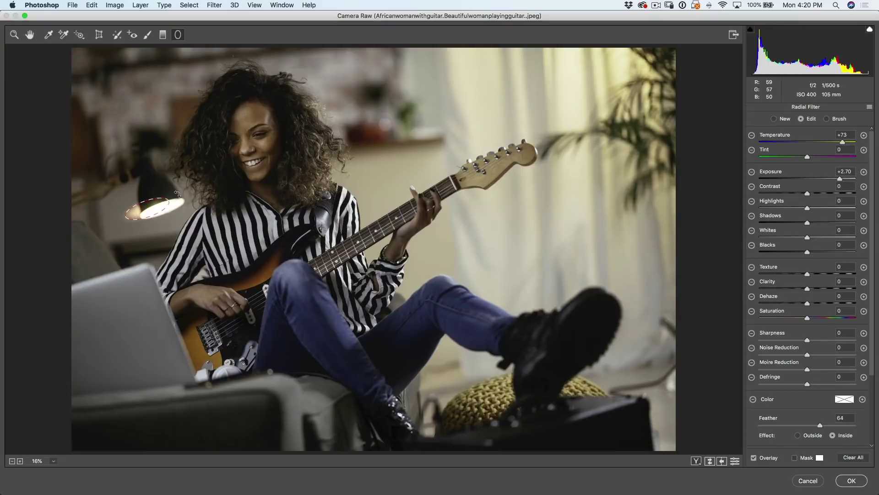
{"action": "left_click_drag", "start_coordinate": [157, 207], "coordinate": [170, 209]}
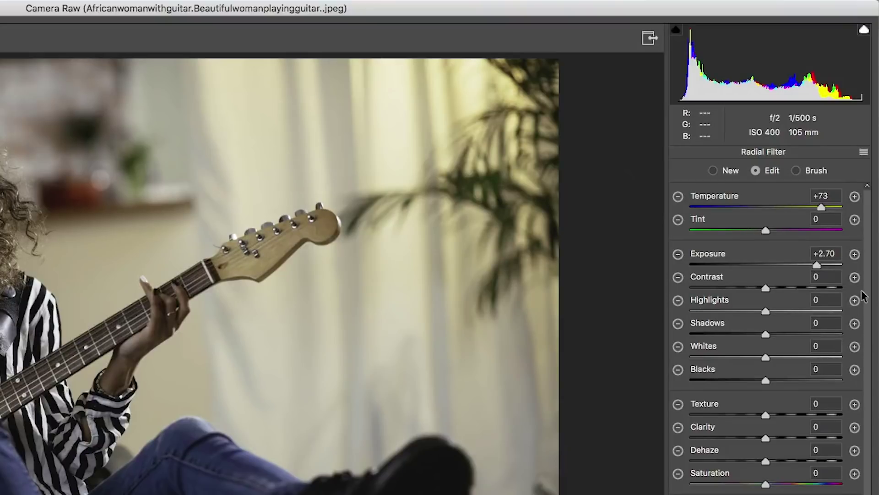
Step: Reset the lamp filter's local correction settings and lower its exposure to -4.00
{"action": "left_click", "coordinate": [863, 153]}
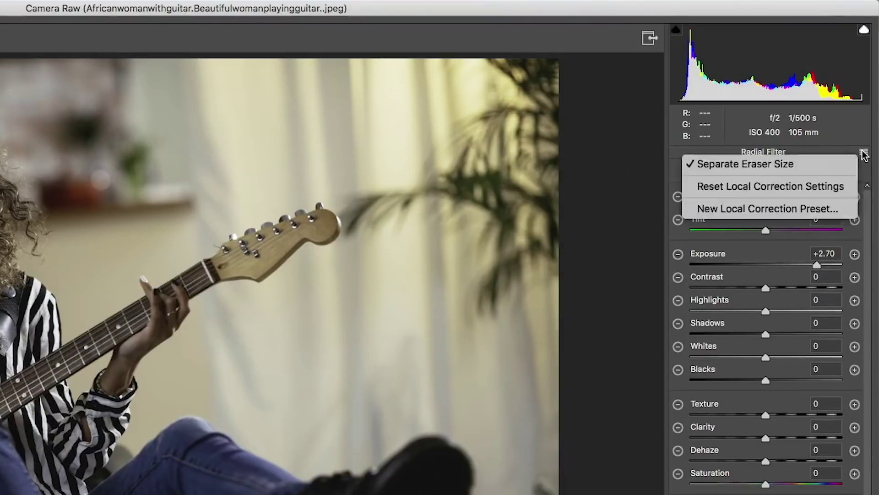
{"action": "left_click", "coordinate": [781, 187]}
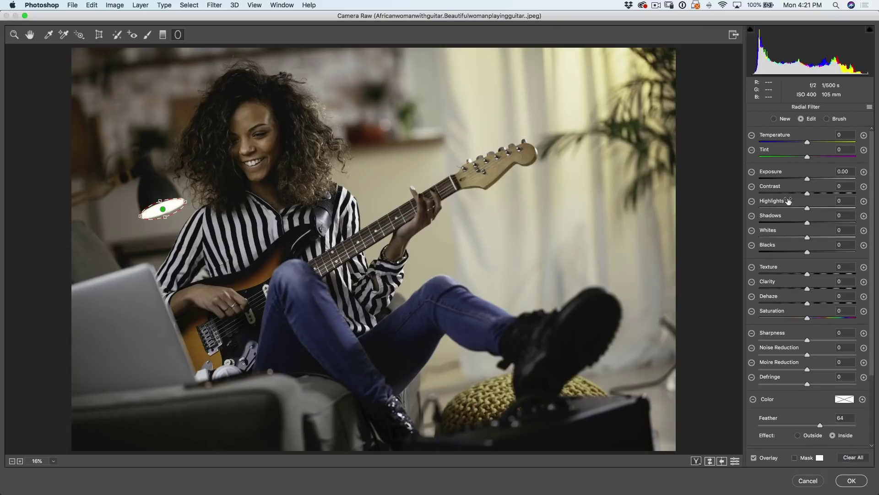
{"action": "left_click_drag", "start_coordinate": [807, 180], "coordinate": [752, 178]}
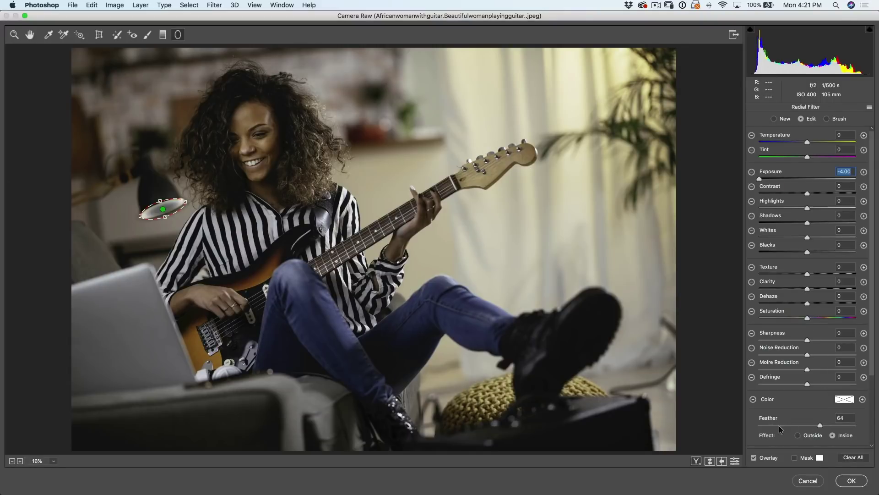
Step: Apply the lamp filter outside its ellipse with a feather of 85, and enlarge the ellipse slightly to cover the whole bulb opening
{"action": "left_click", "coordinate": [798, 436]}
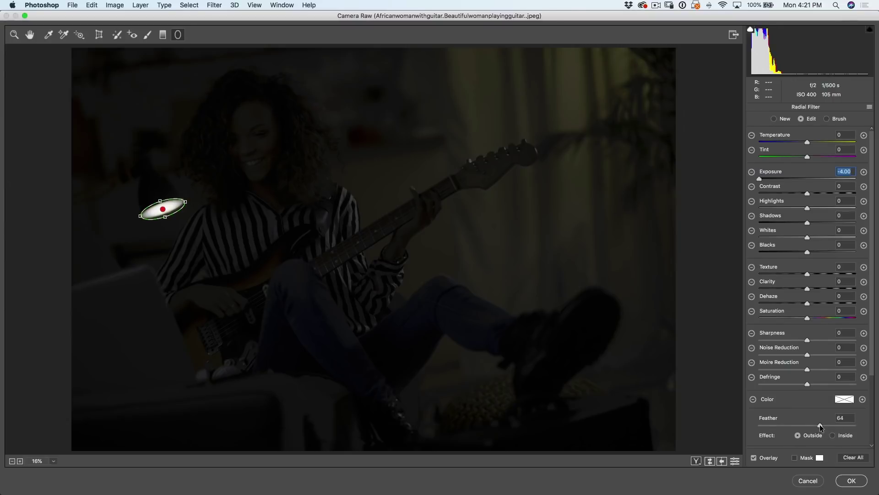
{"action": "left_click_drag", "start_coordinate": [824, 426], "coordinate": [840, 427]}
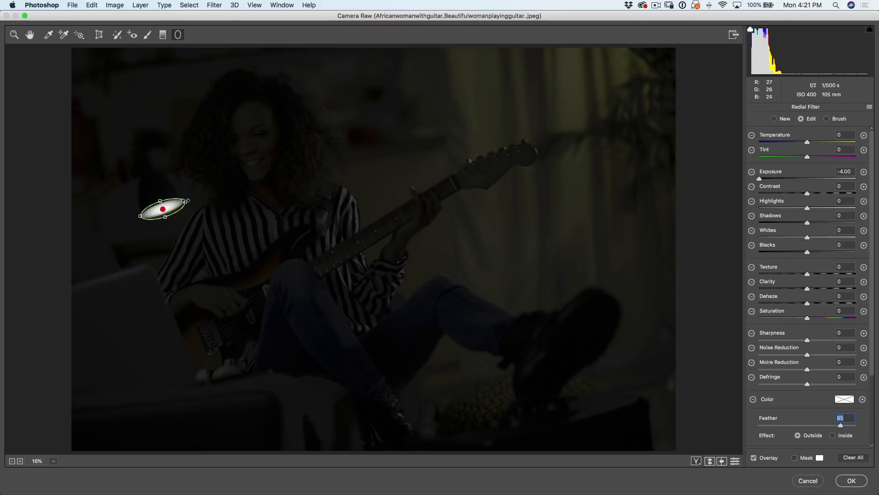
{"action": "left_click_drag", "start_coordinate": [187, 200], "coordinate": [165, 218]}
Step: Set the lamp filter's exposure to -1.35 and temperature to -21, keeping its ellipse centred on the lamp
{"action": "left_click_drag", "start_coordinate": [761, 177], "coordinate": [793, 177]}
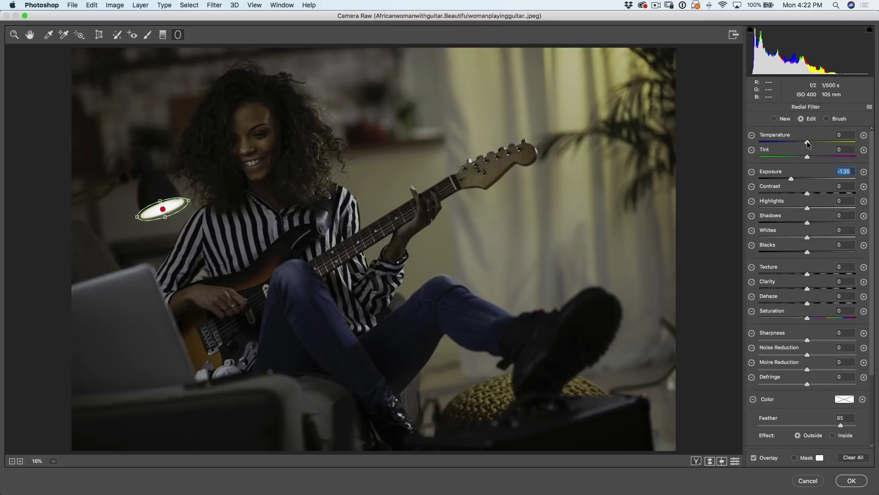
{"action": "left_click_drag", "start_coordinate": [807, 144], "coordinate": [798, 142]}
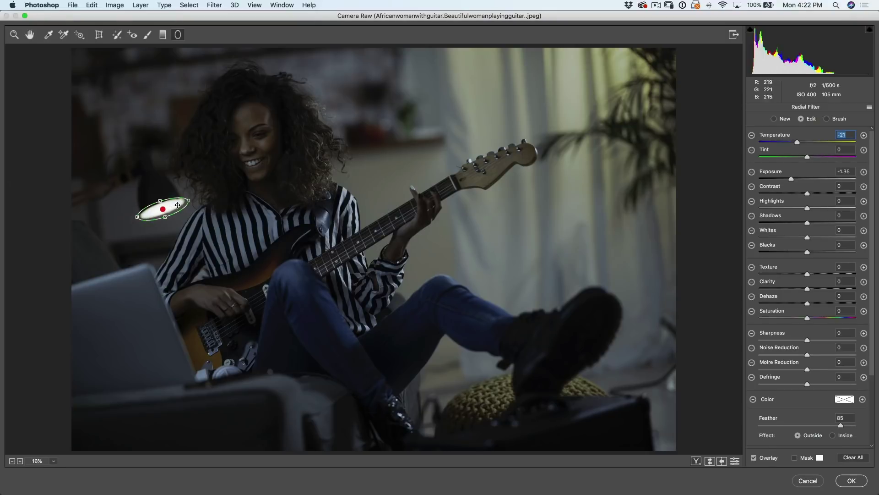
{"action": "left_click_drag", "start_coordinate": [178, 205], "coordinate": [46, 148]}
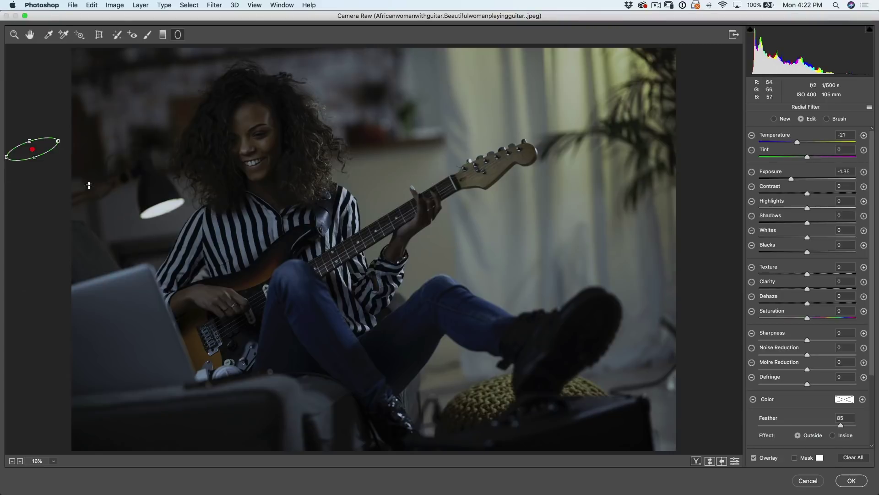
{"action": "left_click_drag", "start_coordinate": [44, 145], "coordinate": [174, 203]}
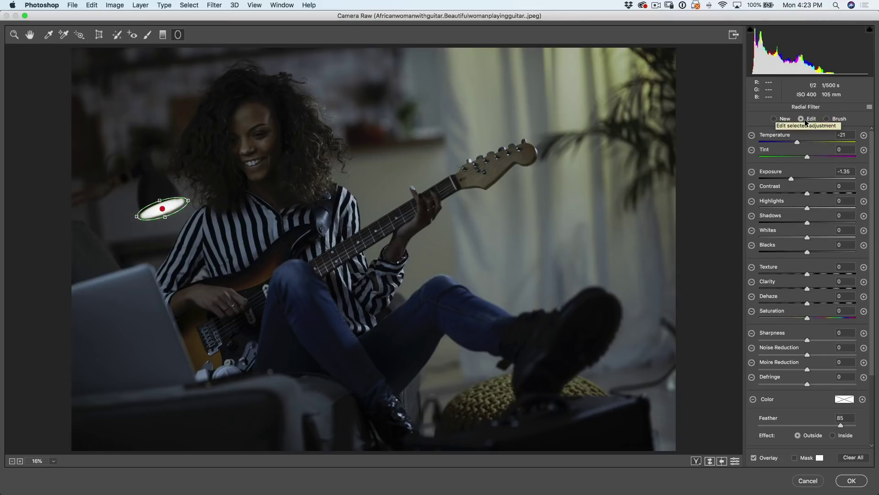
Step: Add a second radial filter over the woman's chest and make it affect the inside of the ellipse
{"action": "left_click", "coordinate": [775, 120]}
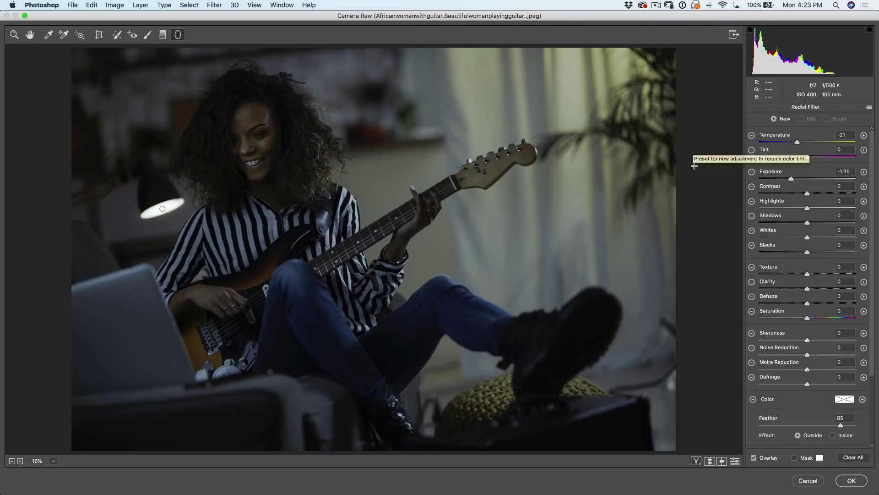
{"action": "left_click_drag", "start_coordinate": [294, 215], "coordinate": [352, 252]}
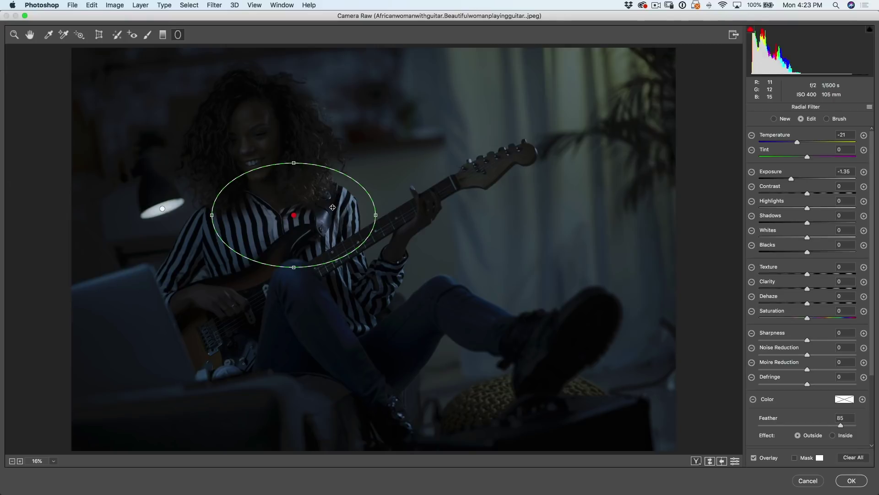
{"action": "left_click", "coordinate": [833, 435]}
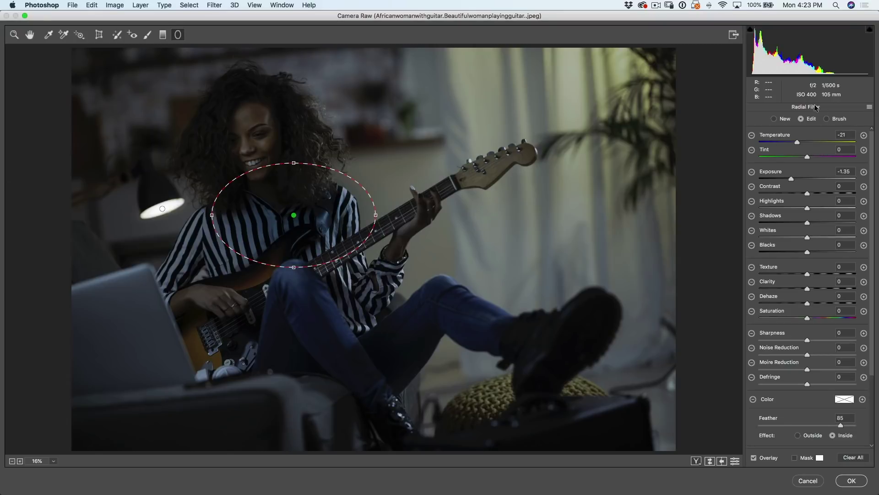
Step: Reset the second filter's local corrections and raise its exposure to about +3
{"action": "left_click", "coordinate": [870, 107]}
{"action": "left_click", "coordinate": [850, 130]}
{"action": "left_click_drag", "start_coordinate": [297, 218], "coordinate": [325, 207]}
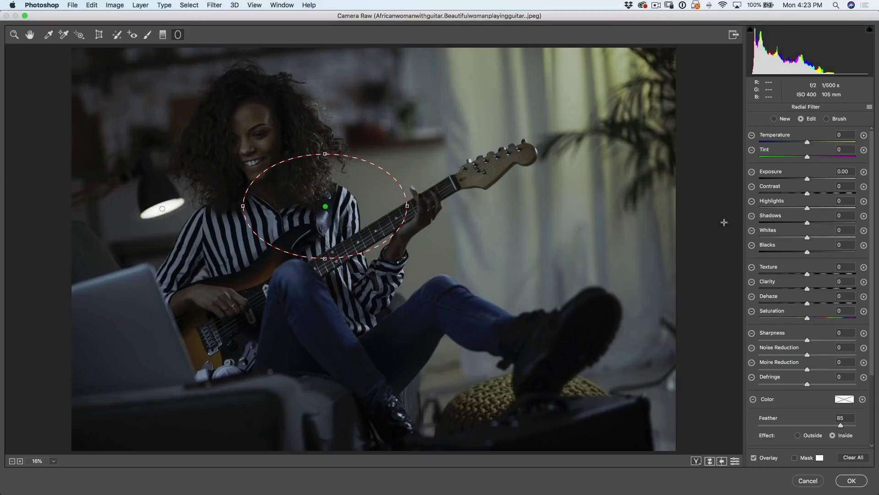
{"action": "left_click_drag", "start_coordinate": [808, 180], "coordinate": [845, 180]}
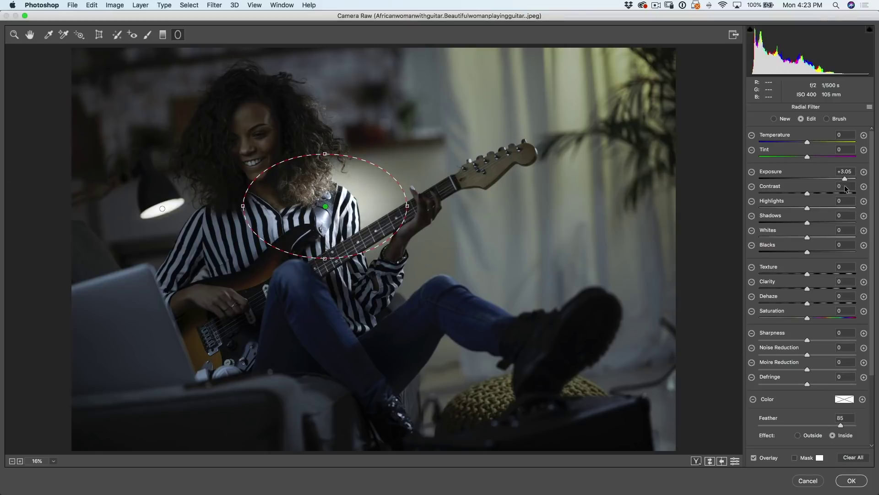
Step: Move the bright ellipse down over the guitar body and widen it to span from the laptop to the woman's far sleeve
{"action": "left_click_drag", "start_coordinate": [325, 205], "coordinate": [212, 284]}
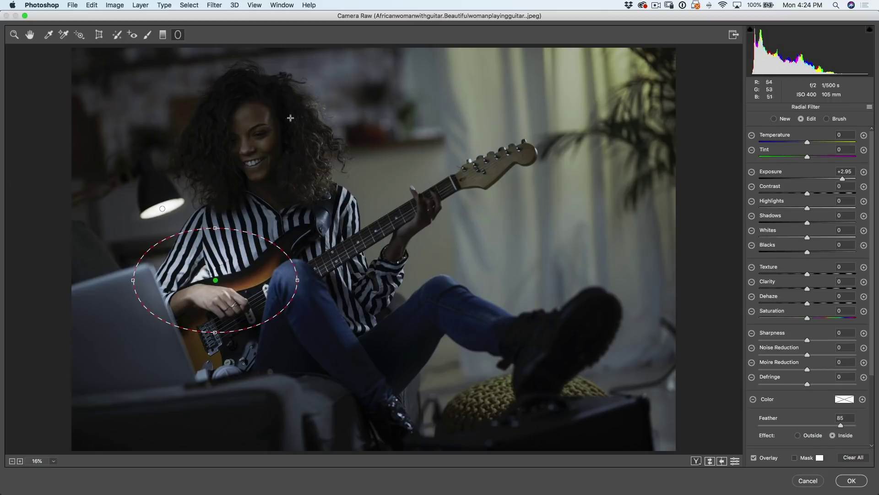
{"action": "left_click_drag", "start_coordinate": [210, 279], "coordinate": [164, 289]}
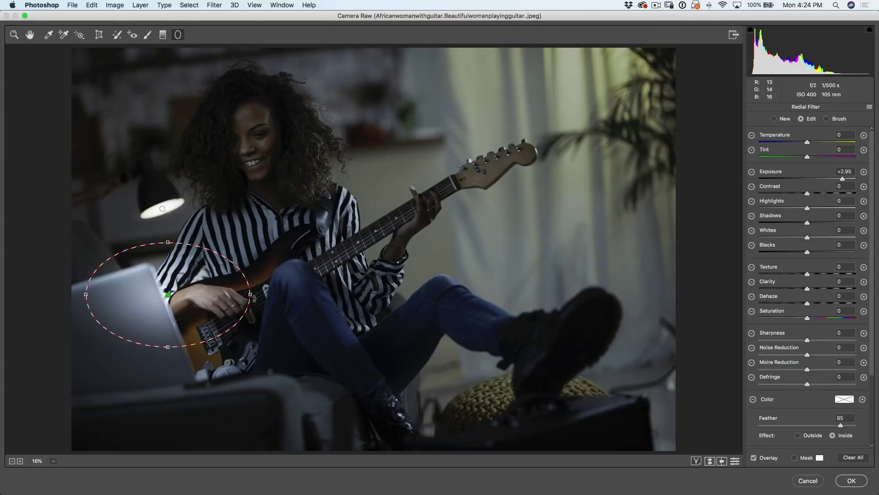
{"action": "left_click_drag", "start_coordinate": [253, 294], "coordinate": [354, 301]}
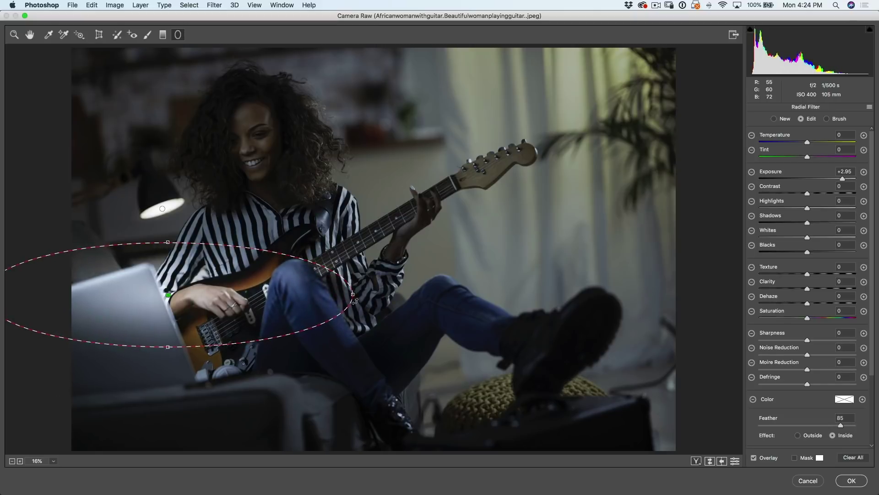
{"action": "left_click_drag", "start_coordinate": [195, 296], "coordinate": [255, 289]}
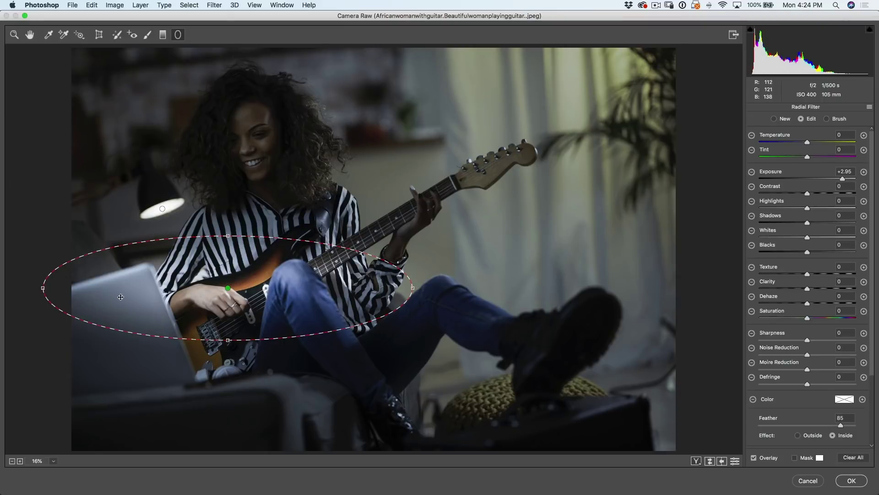
{"action": "left_click_drag", "start_coordinate": [114, 302], "coordinate": [133, 295]}
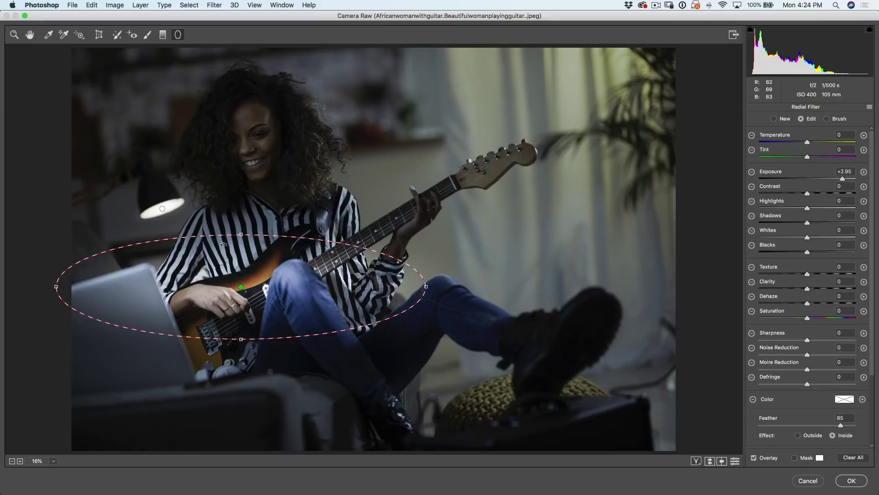
Step: Rotate the bright ellipse diagonally and enlarge it to cover the laptop, guitar body and lower face as light from the lamp
{"action": "left_click_drag", "start_coordinate": [290, 222], "coordinate": [228, 210]}
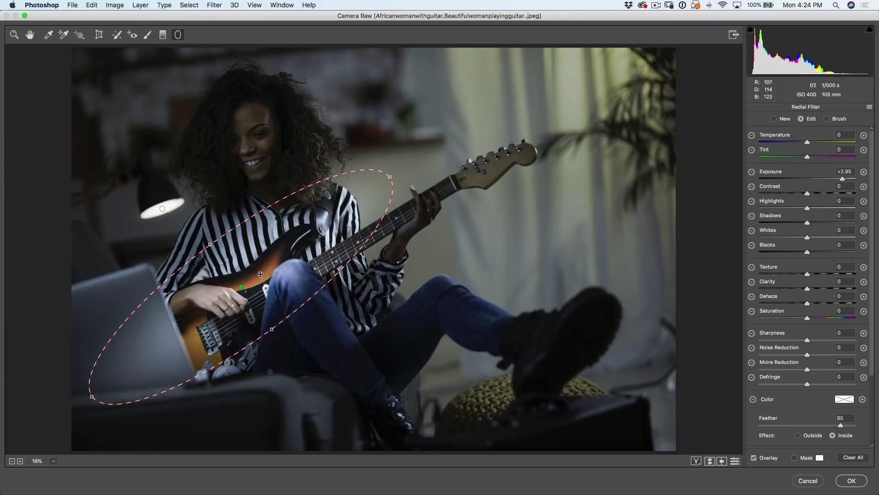
{"action": "left_click_drag", "start_coordinate": [242, 286], "coordinate": [232, 269]}
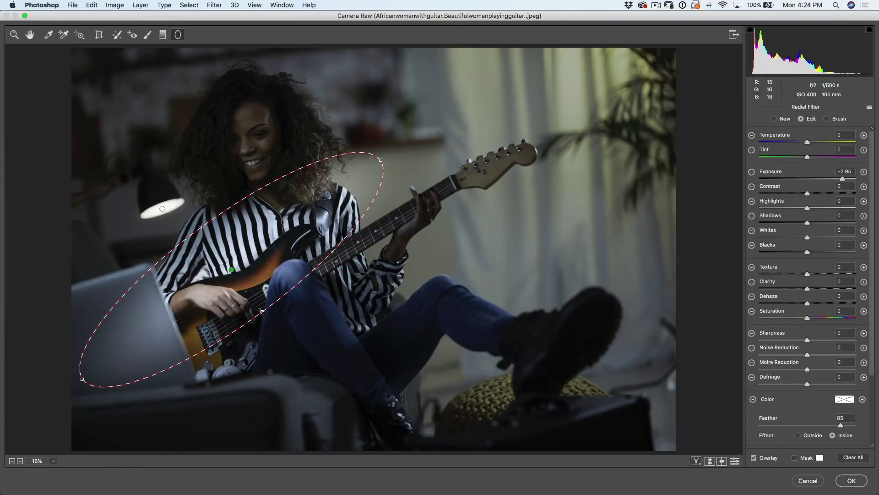
{"action": "left_click_drag", "start_coordinate": [264, 312], "coordinate": [291, 348]}
{"action": "left_click_drag", "start_coordinate": [231, 268], "coordinate": [197, 275]}
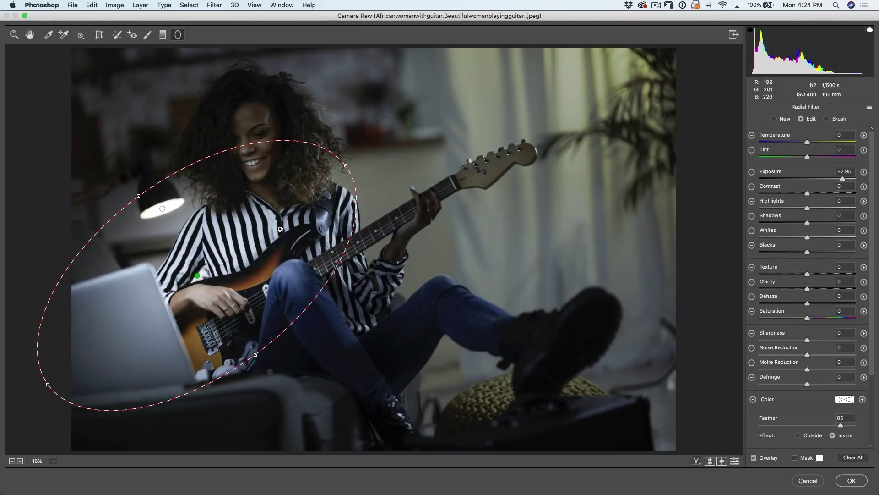
{"action": "left_click_drag", "start_coordinate": [345, 166], "coordinate": [359, 155]}
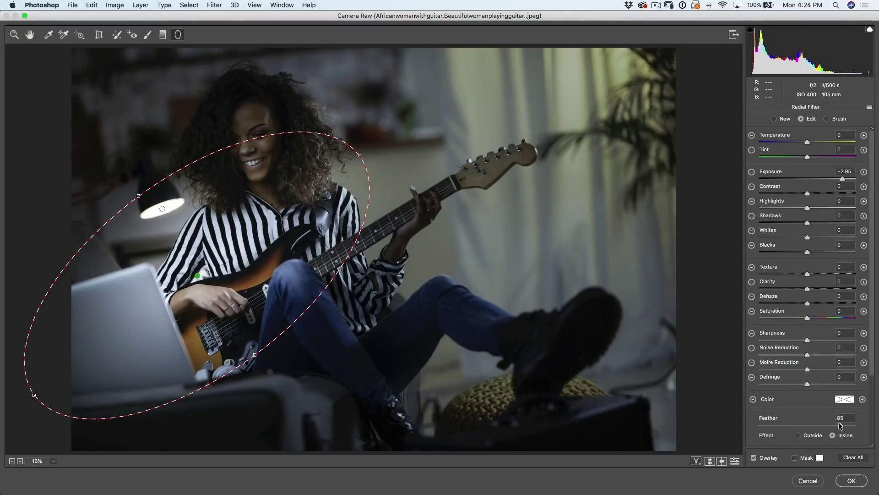
Step: Reduce the bright filter's feather to 12, hiding the overlay to judge the light's edge and showing it again
{"action": "left_click_drag", "start_coordinate": [841, 427], "coordinate": [755, 432]}
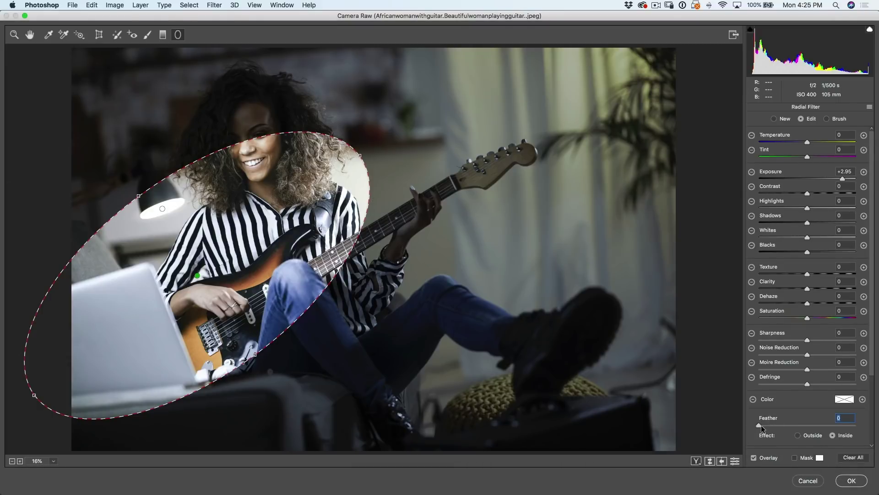
{"action": "left_click_drag", "start_coordinate": [760, 425], "coordinate": [765, 427]}
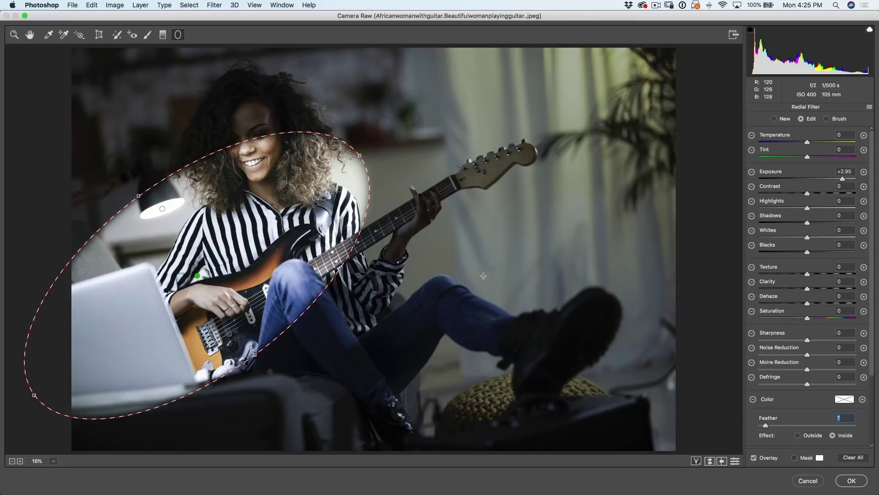
{"action": "left_click", "coordinate": [755, 457]}
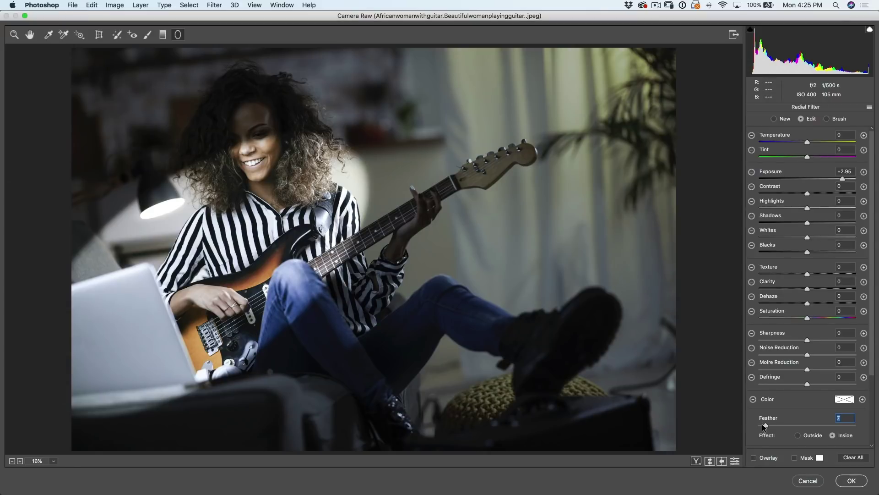
{"action": "mouse_move", "coordinate": [764, 424]}
{"action": "left_mouse_down"}
{"action": "mouse_move", "coordinate": [784, 428]}
{"action": "mouse_move", "coordinate": [754, 422]}
{"action": "mouse_move", "coordinate": [770, 425]}
{"action": "left_mouse_up"}
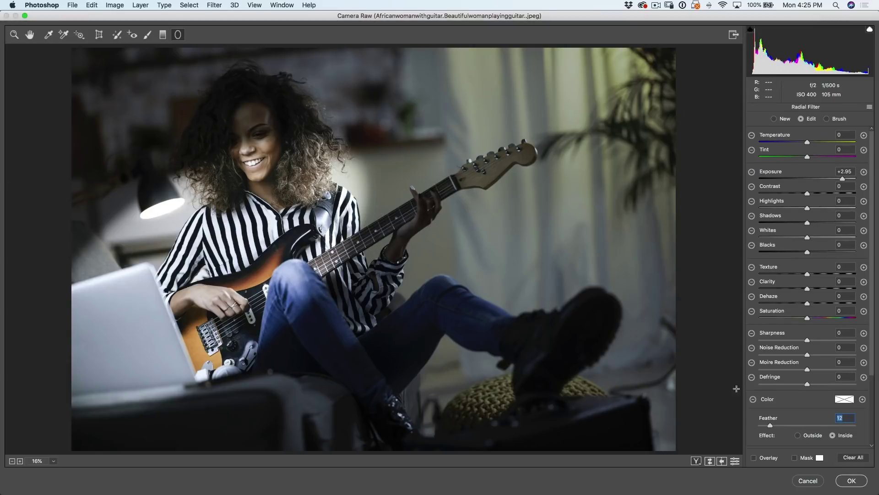
{"action": "left_click", "coordinate": [755, 457]}
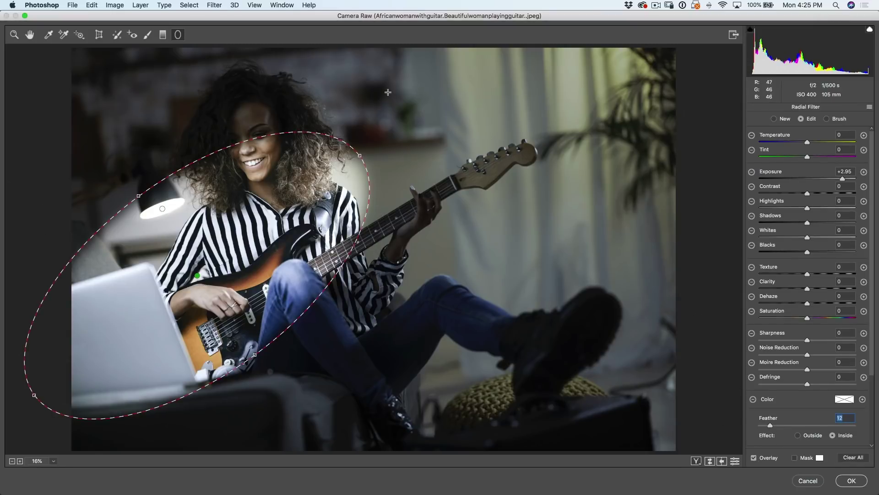
Step: Rotate the bright ellipse more steeply, widen it and reposition it over the laptop, guitar, knee and face, checking the light with the overlay hidden
{"action": "left_click_drag", "start_coordinate": [393, 156], "coordinate": [368, 108]}
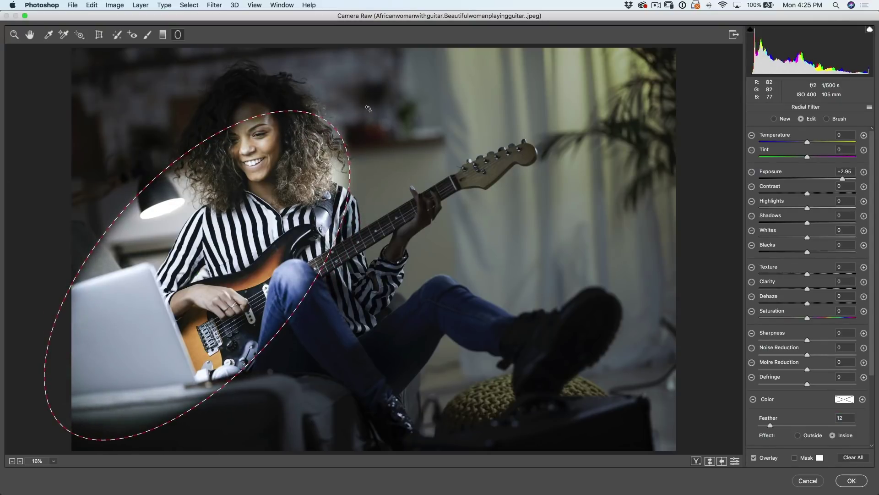
{"action": "left_click_drag", "start_coordinate": [233, 200], "coordinate": [248, 187]}
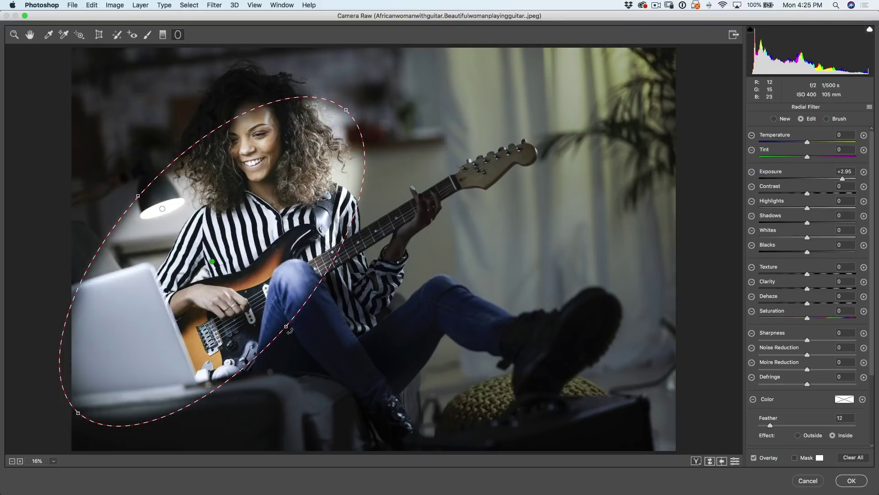
{"action": "left_click_drag", "start_coordinate": [286, 327], "coordinate": [294, 333]}
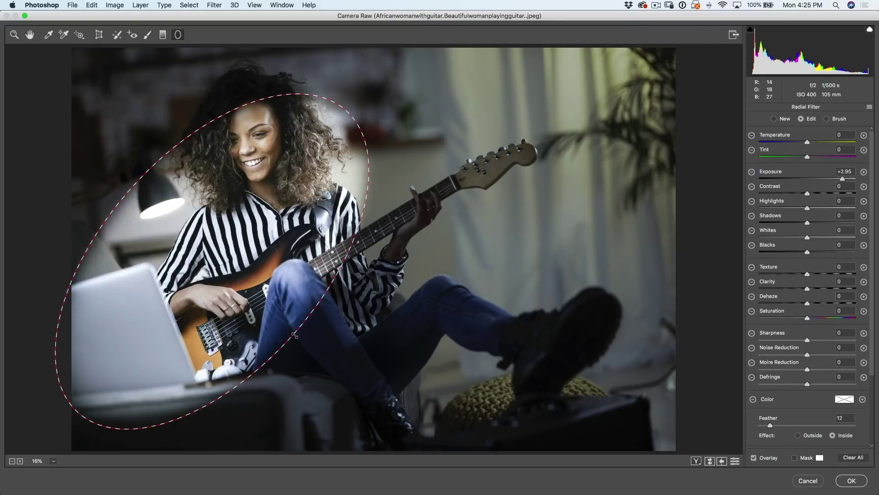
{"action": "left_click_drag", "start_coordinate": [274, 303], "coordinate": [280, 309]}
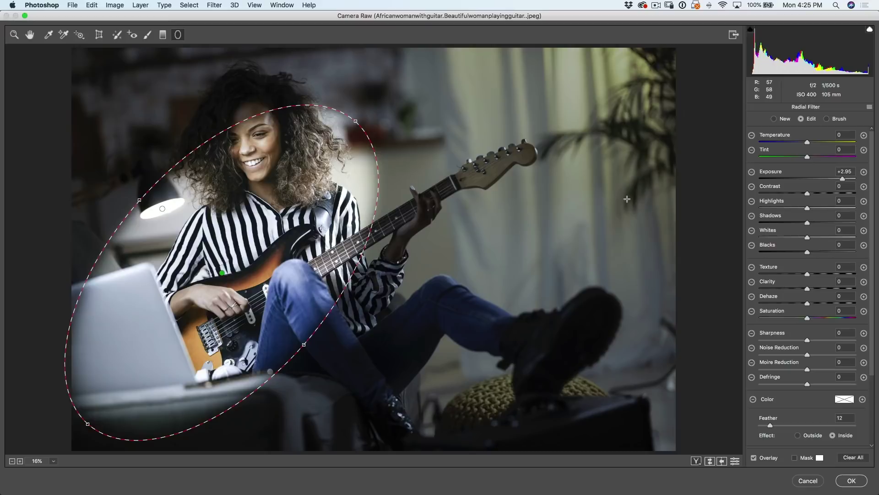
{"action": "left_click", "coordinate": [754, 458]}
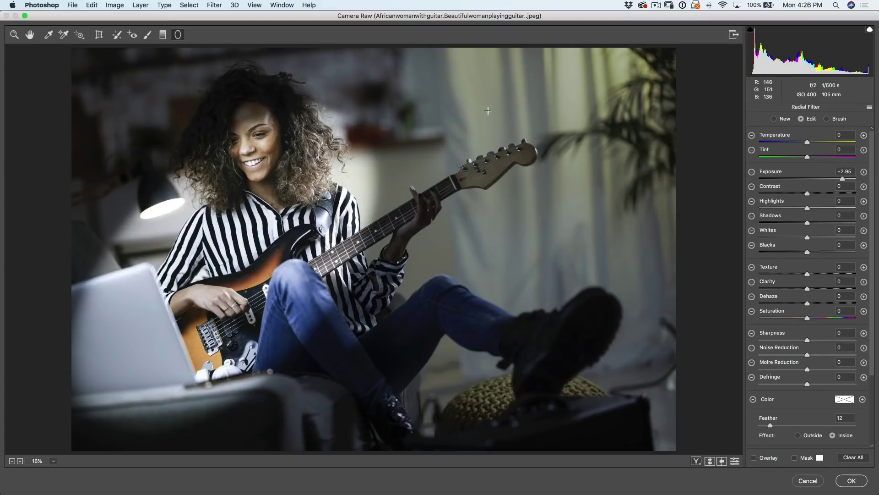
{"action": "left_click", "coordinate": [766, 457]}
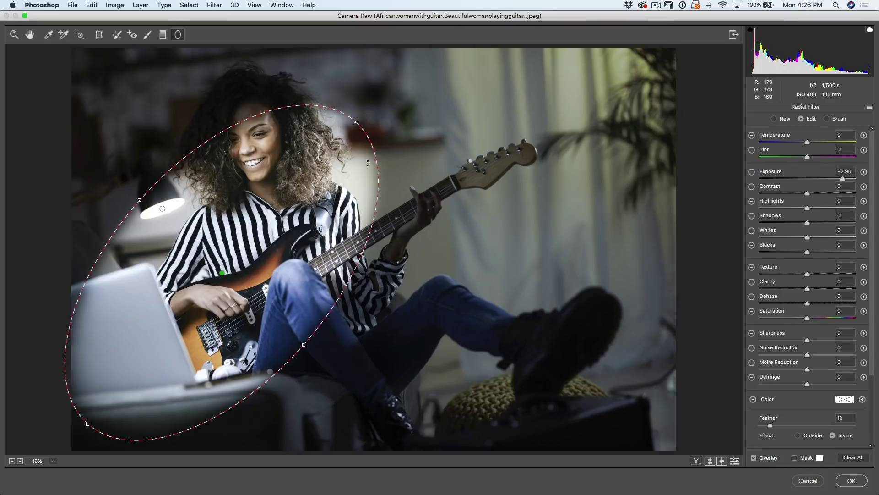
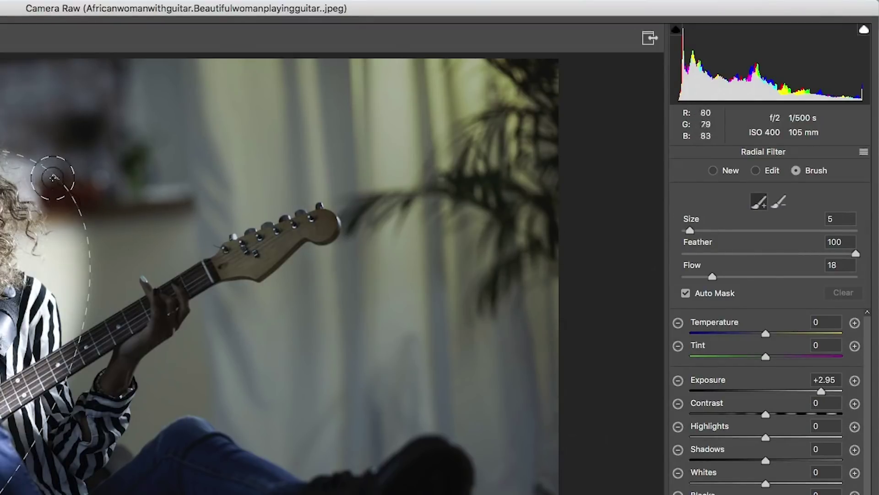
Step: Erase the bright filter's spill on the wall beside the woman's hair with a subtracting mask brush at size 6 and feather 23
{"action": "left_click", "coordinate": [780, 204]}
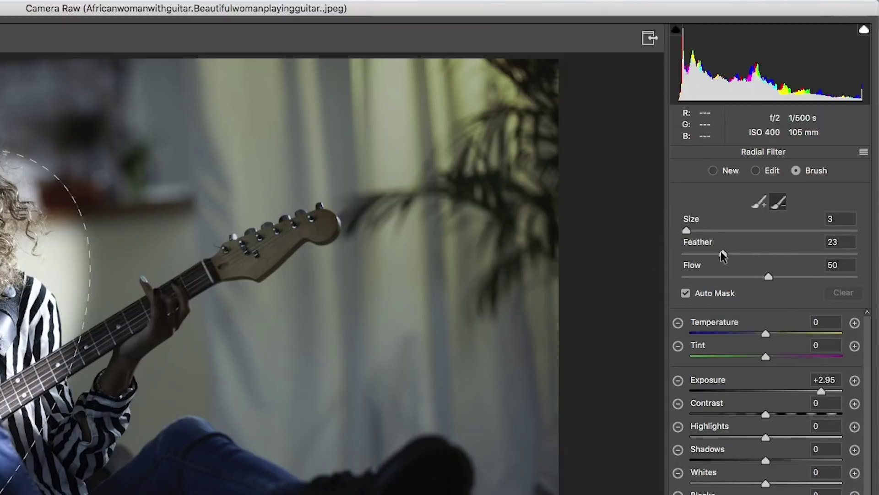
{"action": "left_click_drag", "start_coordinate": [686, 229], "coordinate": [701, 227]}
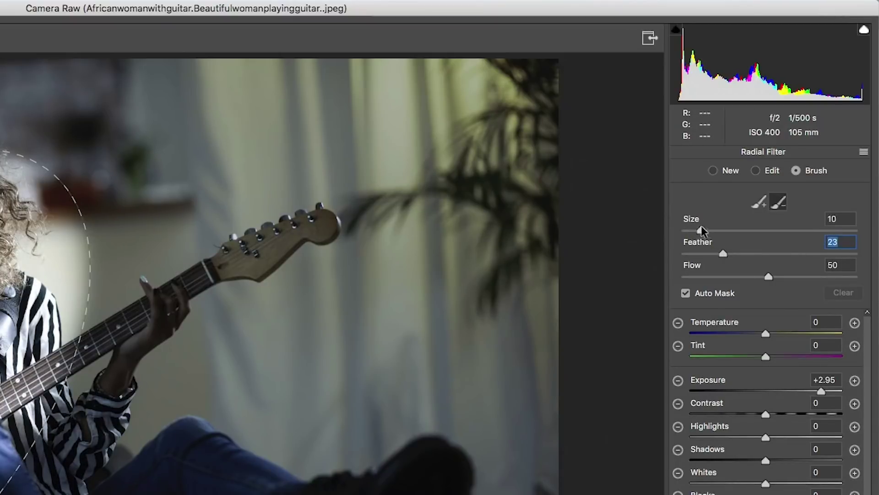
{"action": "left_click", "coordinate": [711, 228]}
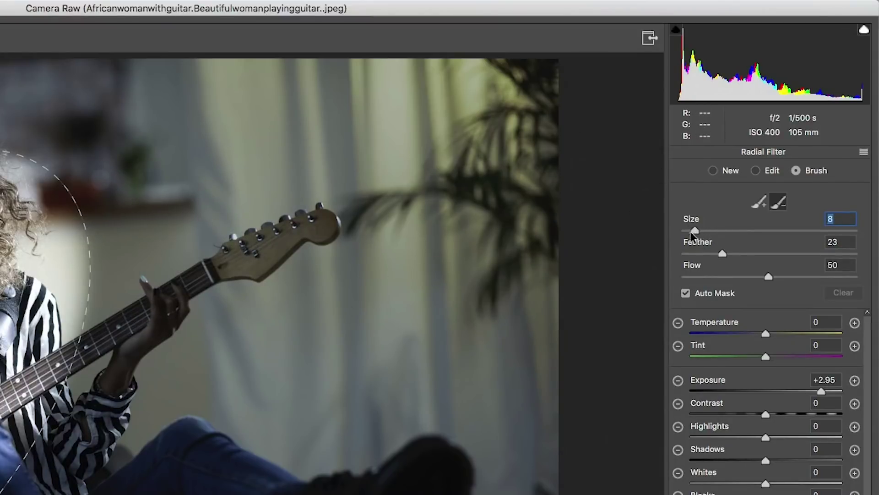
{"action": "key", "text": "Down"}
{"action": "key", "text": "Down"}
{"action": "key", "text": "Down"}
{"action": "key", "text": "Up"}
{"action": "key", "text": "Up"}
{"action": "key", "text": "Up"}
{"action": "key", "text": "Down"}
{"action": "key", "text": "Down"}
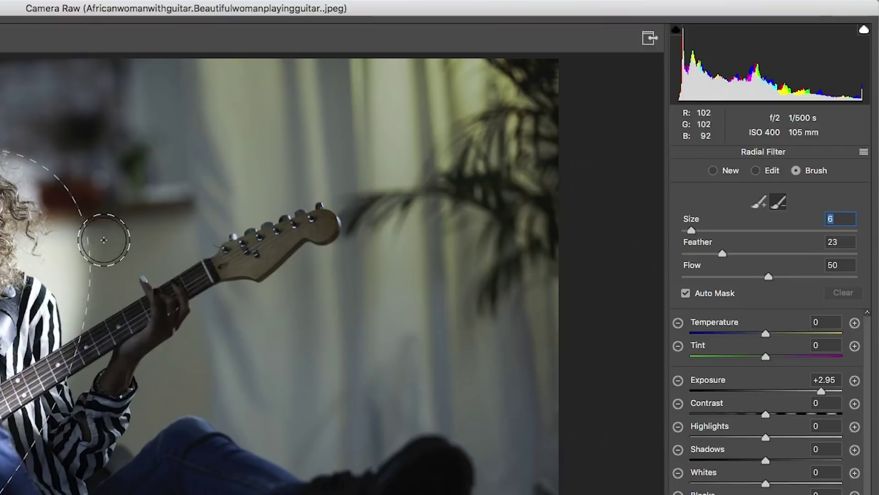
{"action": "mouse_move", "coordinate": [93, 235]}
{"action": "left_mouse_down"}
{"action": "mouse_move", "coordinate": [78, 252]}
{"action": "mouse_move", "coordinate": [60, 251]}
{"action": "mouse_move", "coordinate": [45, 274]}
{"action": "mouse_move", "coordinate": [70, 258]}
{"action": "mouse_move", "coordinate": [96, 293]}
{"action": "mouse_move", "coordinate": [100, 322]}
{"action": "mouse_move", "coordinate": [75, 276]}
{"action": "mouse_move", "coordinate": [87, 311]}
{"action": "mouse_move", "coordinate": [81, 328]}
{"action": "mouse_move", "coordinate": [70, 265]}
{"action": "mouse_move", "coordinate": [39, 252]}
{"action": "mouse_move", "coordinate": [53, 211]}
{"action": "mouse_move", "coordinate": [47, 195]}
{"action": "mouse_move", "coordinate": [4, 151]}
{"action": "mouse_move", "coordinate": [44, 173]}
{"action": "mouse_move", "coordinate": [58, 208]}
{"action": "mouse_move", "coordinate": [33, 253]}
{"action": "mouse_move", "coordinate": [36, 201]}
{"action": "mouse_move", "coordinate": [3, 150]}
{"action": "mouse_move", "coordinate": [65, 176]}
{"action": "mouse_move", "coordinate": [82, 227]}
{"action": "mouse_move", "coordinate": [71, 260]}
{"action": "mouse_move", "coordinate": [89, 297]}
{"action": "mouse_move", "coordinate": [87, 248]}
{"action": "mouse_move", "coordinate": [64, 191]}
{"action": "left_mouse_up"}
{"action": "mouse_move", "coordinate": [199, 140]}
{"action": "left_mouse_down"}
{"action": "mouse_move", "coordinate": [137, 303]}
{"action": "mouse_move", "coordinate": [133, 280]}
{"action": "mouse_move", "coordinate": [79, 275]}
{"action": "mouse_move", "coordinate": [76, 261]}
{"action": "mouse_move", "coordinate": [67, 262]}
{"action": "mouse_move", "coordinate": [88, 282]}
{"action": "mouse_move", "coordinate": [118, 354]}
{"action": "mouse_move", "coordinate": [163, 278]}
{"action": "mouse_move", "coordinate": [289, 243]}
{"action": "mouse_move", "coordinate": [256, 269]}
{"action": "mouse_move", "coordinate": [161, 280]}
{"action": "mouse_move", "coordinate": [95, 274]}
{"action": "mouse_move", "coordinate": [55, 252]}
{"action": "left_mouse_up"}
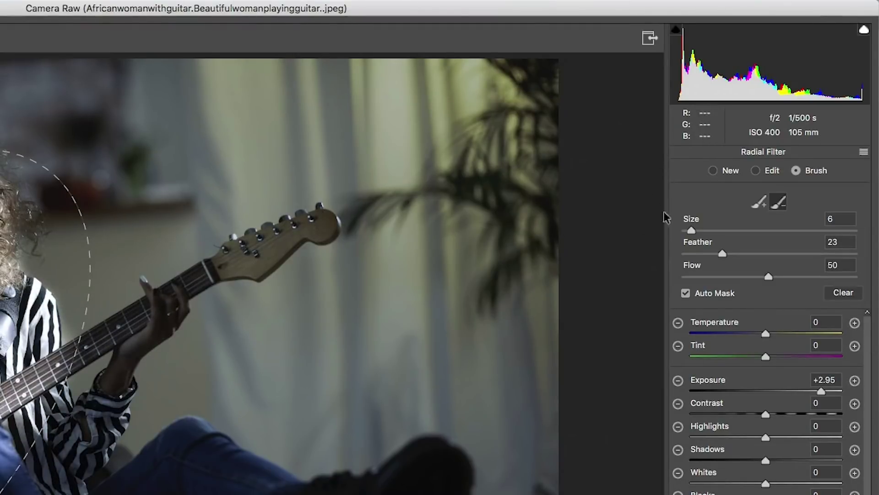
Step: Clean the spill along the hair's outer edge with the erasing brush at size 4 and flow 28, and reduce the flow to 6
{"action": "left_click", "coordinate": [730, 278]}
{"action": "key", "text": "bracketleft"}
{"action": "key", "text": "bracketleft"}
{"action": "key", "text": "bracketleft"}
{"action": "key", "text": "bracketleft"}
{"action": "key", "text": "bracketleft"}
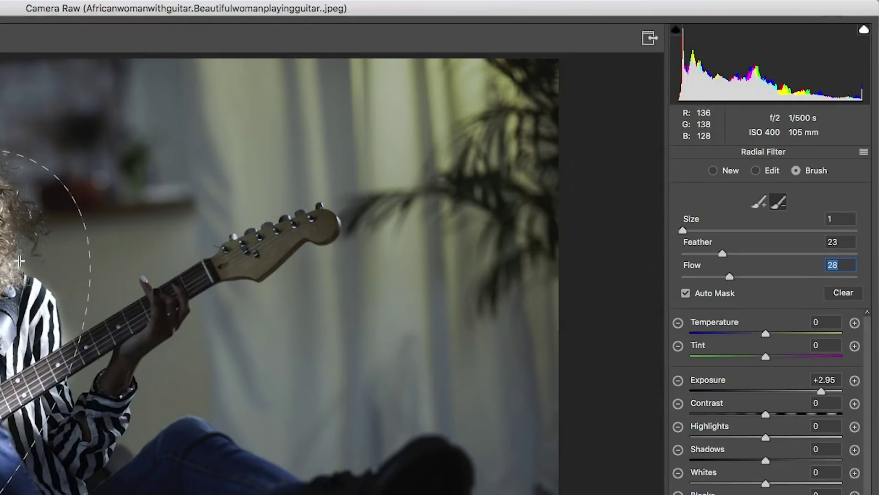
{"action": "key", "text": "bracketright"}
{"action": "key", "text": "bracketright"}
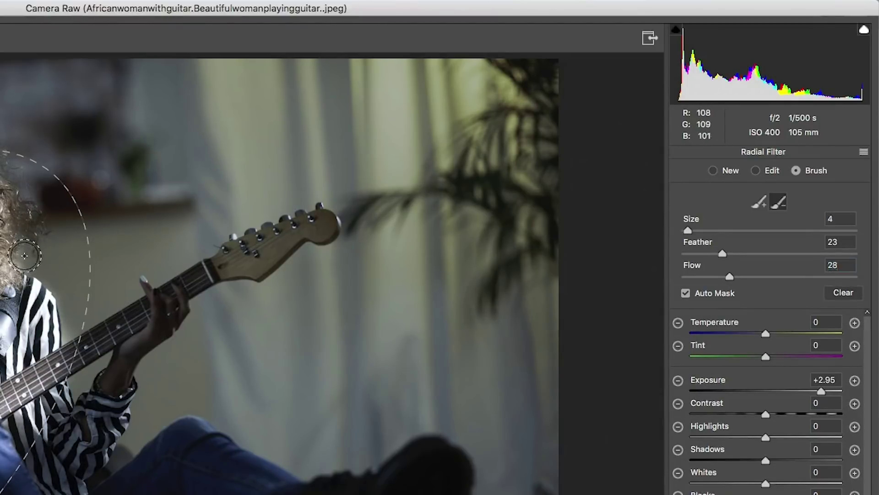
{"action": "mouse_move", "coordinate": [27, 258]}
{"action": "left_mouse_down"}
{"action": "mouse_move", "coordinate": [25, 204]}
{"action": "mouse_move", "coordinate": [9, 165]}
{"action": "mouse_move", "coordinate": [18, 229]}
{"action": "mouse_move", "coordinate": [0, 180]}
{"action": "left_mouse_up"}
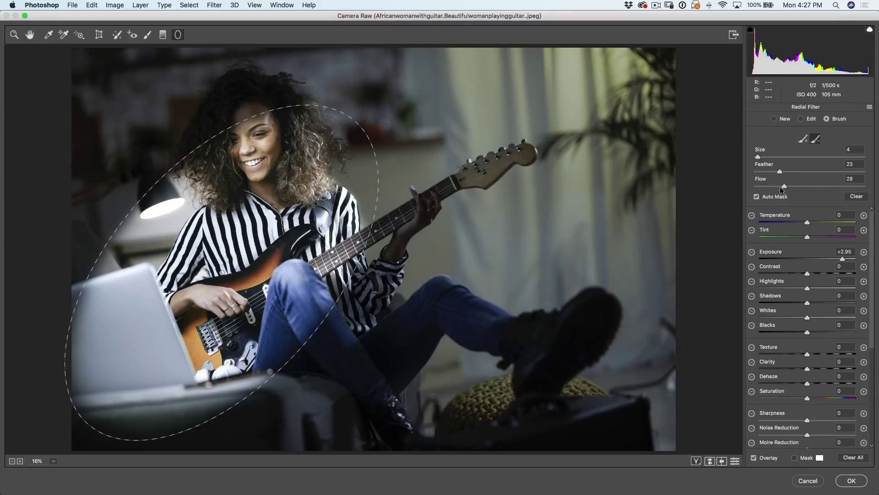
{"action": "left_click_drag", "start_coordinate": [781, 188], "coordinate": [758, 189]}
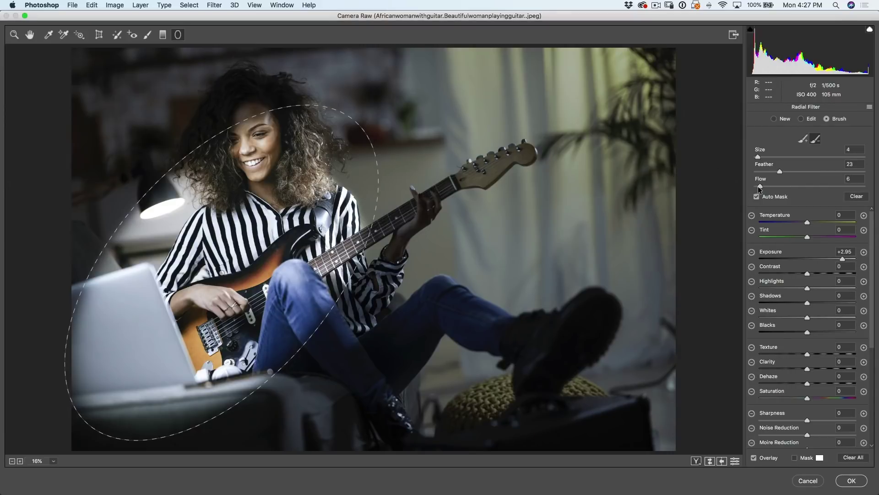
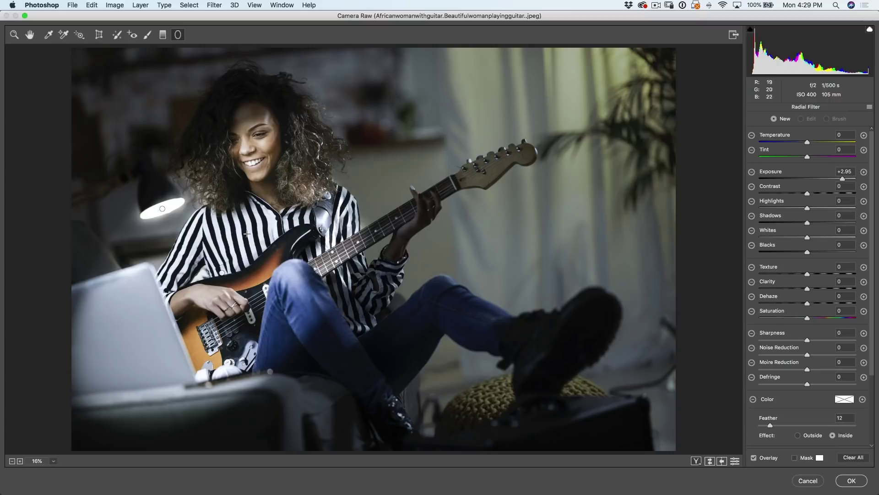
Step: Reselect the bright radial filter centred on the guitar and switch to its subtracting mask brush
{"action": "left_click", "coordinate": [222, 275]}
{"action": "mouse_move", "coordinate": [223, 274]}
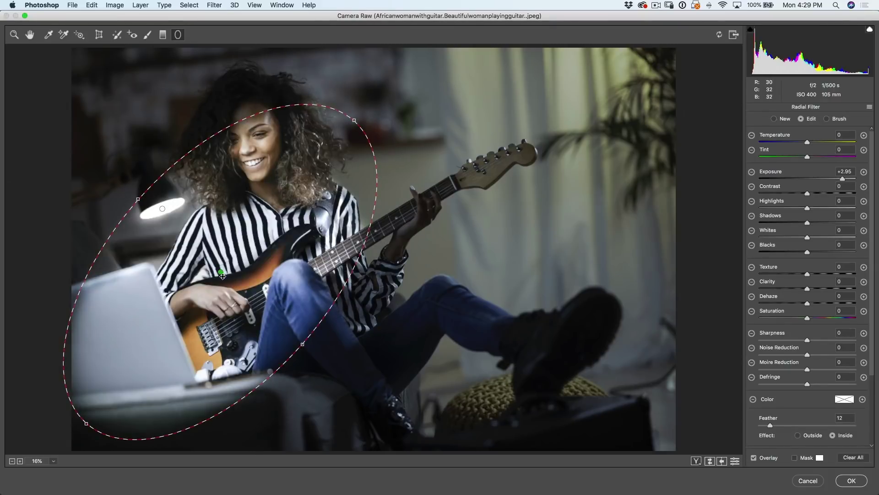
{"action": "left_click", "coordinate": [222, 274]}
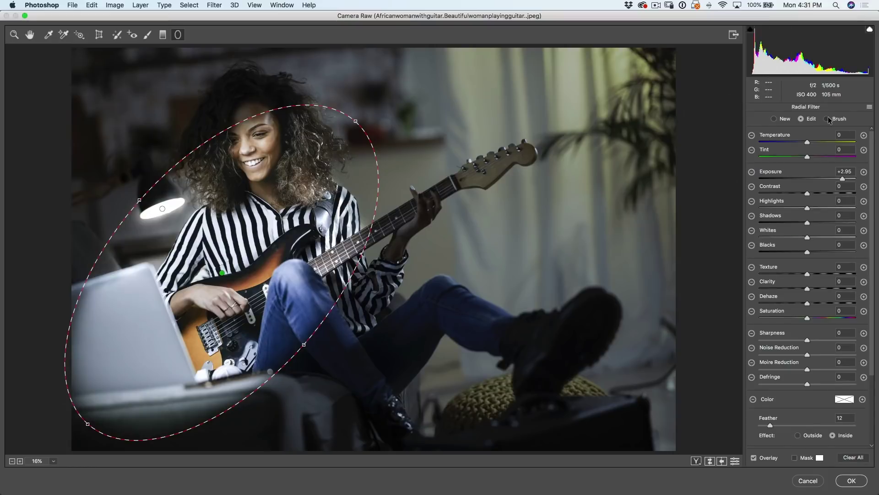
{"action": "left_click", "coordinate": [828, 119]}
{"action": "left_click", "coordinate": [816, 137]}
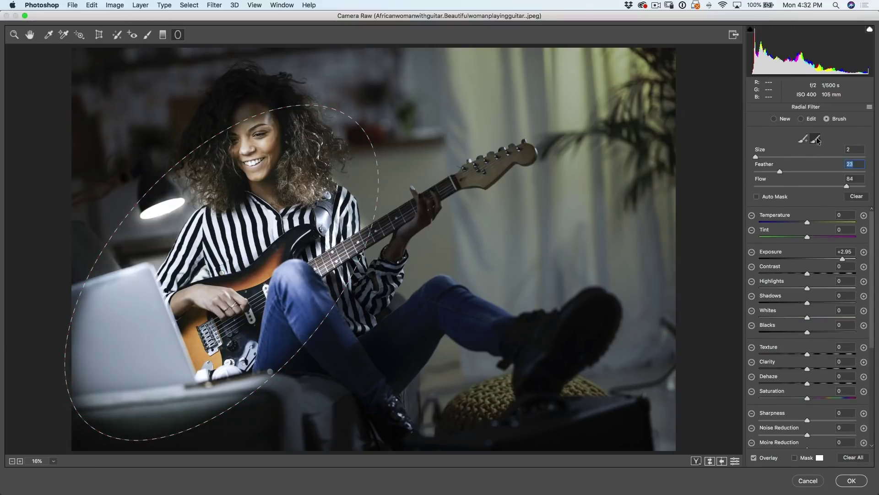
Step: Erase the light from the laptop and the sofa arm below it with flow 48, size 4 and Auto Mask enabled
{"action": "left_click_drag", "start_coordinate": [846, 186], "coordinate": [769, 186]}
{"action": "left_click_drag", "start_coordinate": [841, 186], "coordinate": [806, 186]}
{"action": "left_click", "coordinate": [757, 197]}
{"action": "left_click", "coordinate": [763, 200]}
{"action": "left_click", "coordinate": [757, 196]}
{"action": "key", "text": "bracketright"}
{"action": "key", "text": "bracketright"}
{"action": "key", "text": "bracketright"}
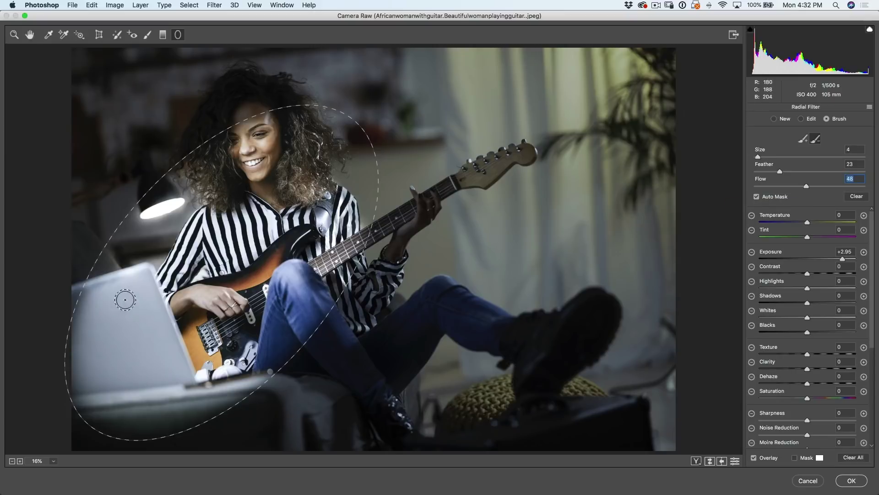
{"action": "mouse_move", "coordinate": [140, 281]}
{"action": "left_mouse_down"}
{"action": "mouse_move", "coordinate": [92, 305]}
{"action": "mouse_move", "coordinate": [112, 307]}
{"action": "mouse_move", "coordinate": [86, 349]}
{"action": "mouse_move", "coordinate": [114, 337]}
{"action": "mouse_move", "coordinate": [78, 327]}
{"action": "mouse_move", "coordinate": [92, 337]}
{"action": "mouse_move", "coordinate": [95, 380]}
{"action": "mouse_move", "coordinate": [166, 362]}
{"action": "mouse_move", "coordinate": [186, 368]}
{"action": "mouse_move", "coordinate": [169, 356]}
{"action": "mouse_move", "coordinate": [140, 294]}
{"action": "mouse_move", "coordinate": [169, 352]}
{"action": "mouse_move", "coordinate": [150, 355]}
{"action": "mouse_move", "coordinate": [147, 340]}
{"action": "mouse_move", "coordinate": [95, 385]}
{"action": "mouse_move", "coordinate": [120, 375]}
{"action": "mouse_move", "coordinate": [155, 377]}
{"action": "mouse_move", "coordinate": [108, 331]}
{"action": "mouse_move", "coordinate": [134, 293]}
{"action": "mouse_move", "coordinate": [112, 289]}
{"action": "mouse_move", "coordinate": [60, 312]}
{"action": "mouse_move", "coordinate": [90, 295]}
{"action": "mouse_move", "coordinate": [147, 278]}
{"action": "mouse_move", "coordinate": [100, 310]}
{"action": "mouse_move", "coordinate": [108, 366]}
{"action": "mouse_move", "coordinate": [145, 387]}
{"action": "mouse_move", "coordinate": [111, 387]}
{"action": "mouse_move", "coordinate": [93, 405]}
{"action": "mouse_move", "coordinate": [149, 390]}
{"action": "mouse_move", "coordinate": [265, 382]}
{"action": "mouse_move", "coordinate": [81, 415]}
{"action": "left_mouse_up"}
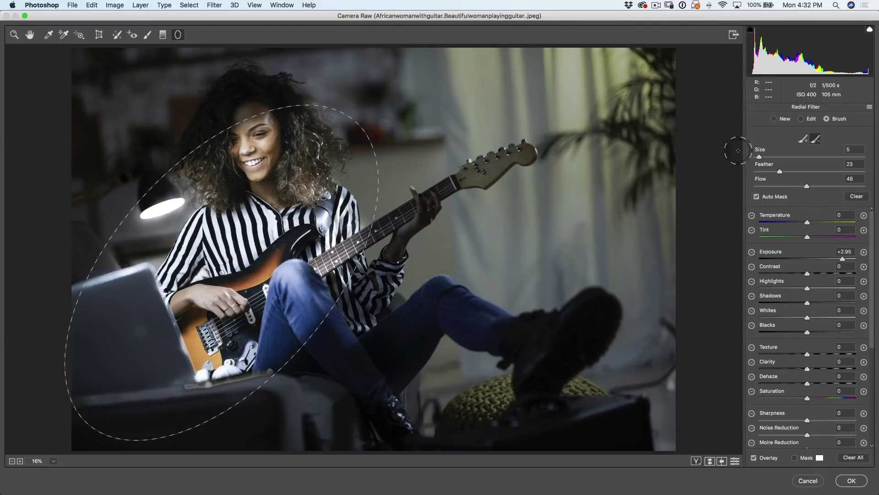
Step: Erase the leftover bright fringes along the laptop's edges with Auto Mask off, flow 9 and brush size 2
{"action": "left_click", "coordinate": [759, 197]}
{"action": "left_click_drag", "start_coordinate": [766, 186], "coordinate": [764, 186]}
{"action": "key", "text": "bracketleft"}
{"action": "key", "text": "bracketleft"}
{"action": "key", "text": "bracketleft"}
{"action": "key", "text": "bracketleft"}
{"action": "mouse_move", "coordinate": [184, 390]}
{"action": "left_mouse_down"}
{"action": "mouse_move", "coordinate": [284, 371]}
{"action": "mouse_move", "coordinate": [178, 388]}
{"action": "left_mouse_up"}
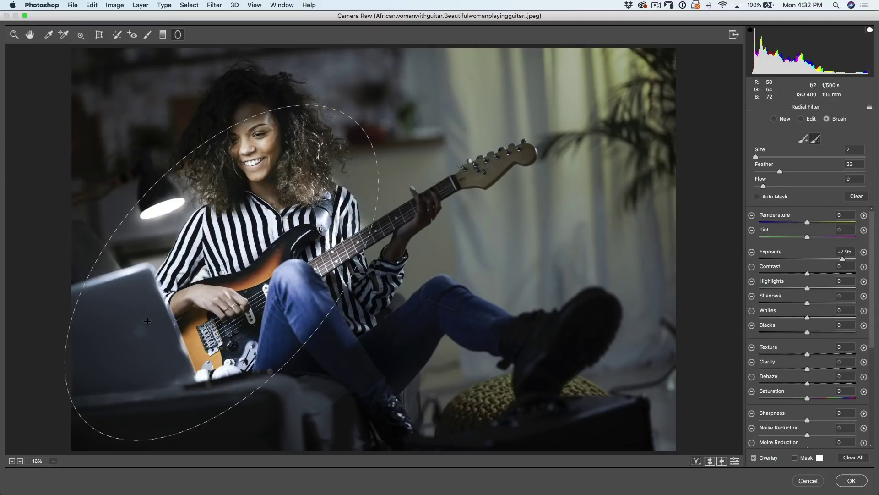
{"action": "mouse_move", "coordinate": [84, 287]}
{"action": "left_mouse_down"}
{"action": "mouse_move", "coordinate": [142, 266]}
{"action": "mouse_move", "coordinate": [119, 273]}
{"action": "mouse_move", "coordinate": [138, 286]}
{"action": "mouse_move", "coordinate": [117, 272]}
{"action": "mouse_move", "coordinate": [153, 269]}
{"action": "mouse_move", "coordinate": [178, 335]}
{"action": "mouse_move", "coordinate": [157, 275]}
{"action": "left_mouse_up"}
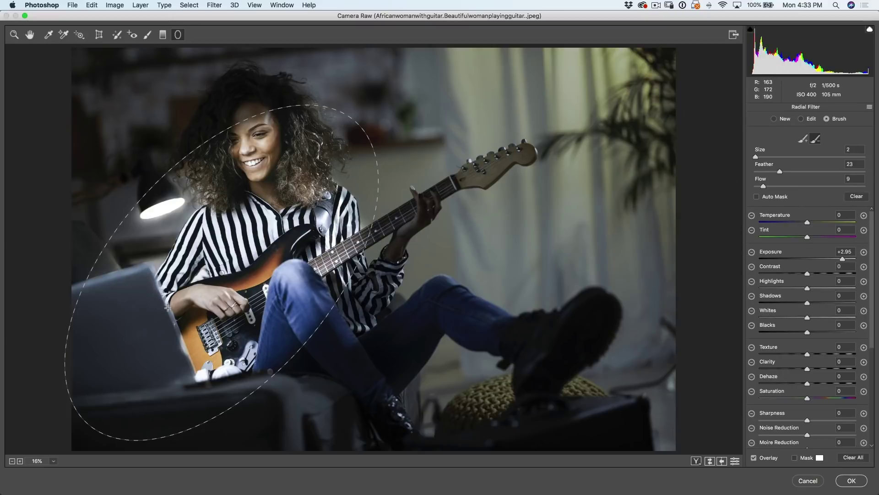
{"action": "mouse_move", "coordinate": [184, 350]}
{"action": "left_mouse_down"}
{"action": "mouse_move", "coordinate": [191, 365]}
{"action": "mouse_move", "coordinate": [183, 348]}
{"action": "left_mouse_up"}
{"action": "mouse_move", "coordinate": [171, 316]}
{"action": "left_mouse_down"}
{"action": "mouse_move", "coordinate": [148, 267]}
{"action": "mouse_move", "coordinate": [88, 283]}
{"action": "left_mouse_up"}
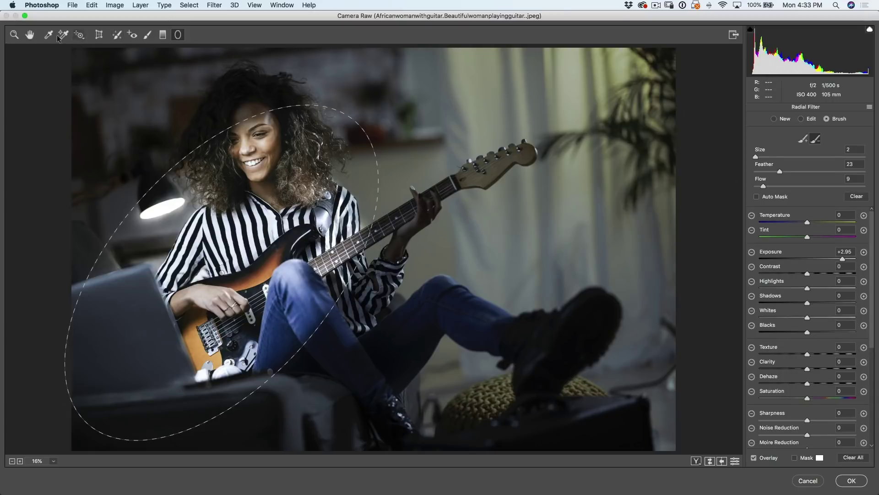
Step: Leave the radial filter and compare the relit photo with the original
{"action": "left_click", "coordinate": [28, 36]}
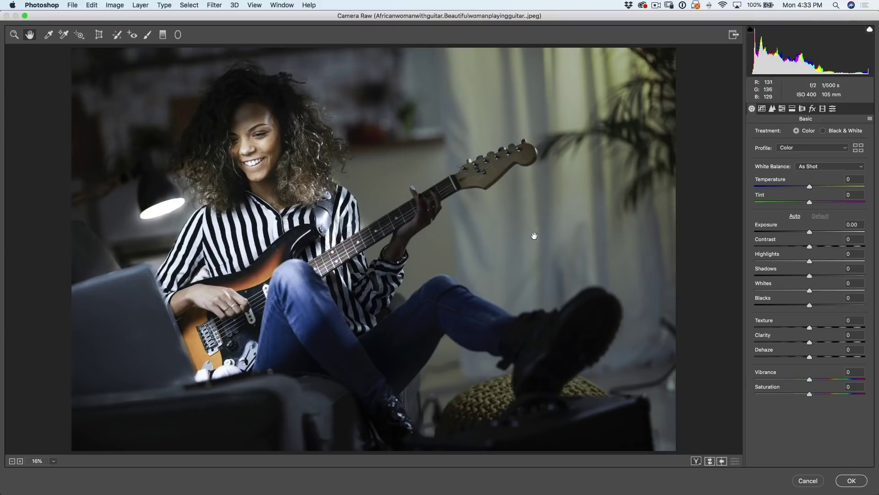
{"action": "key", "text": "p"}
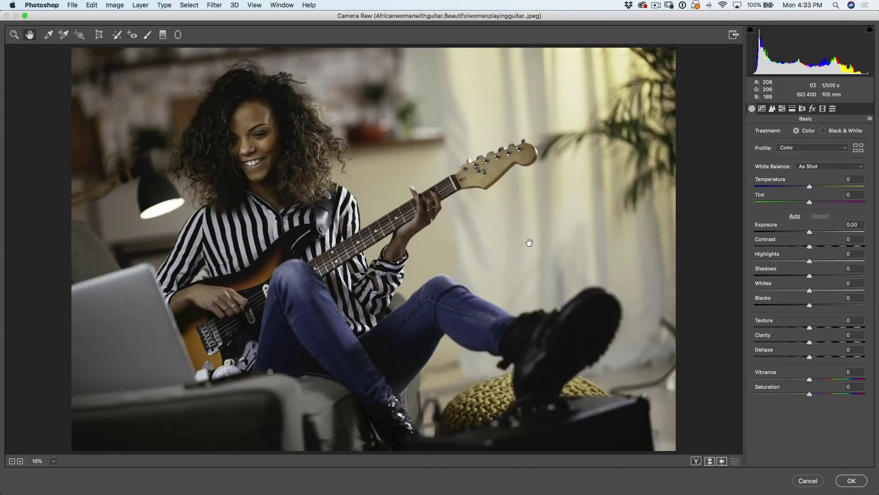
{"action": "key", "text": "p"}
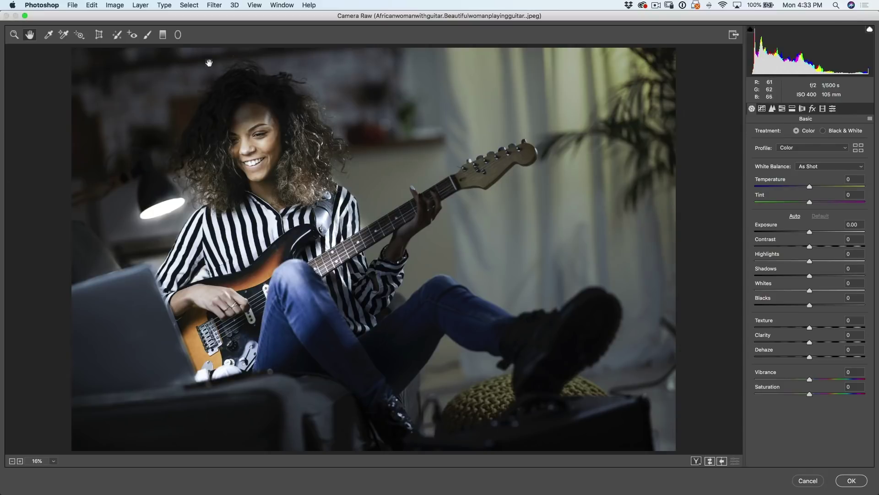
Step: Start the Adjustment Brush, reset its local correction settings and raise its exposure
{"action": "left_click", "coordinate": [147, 34]}
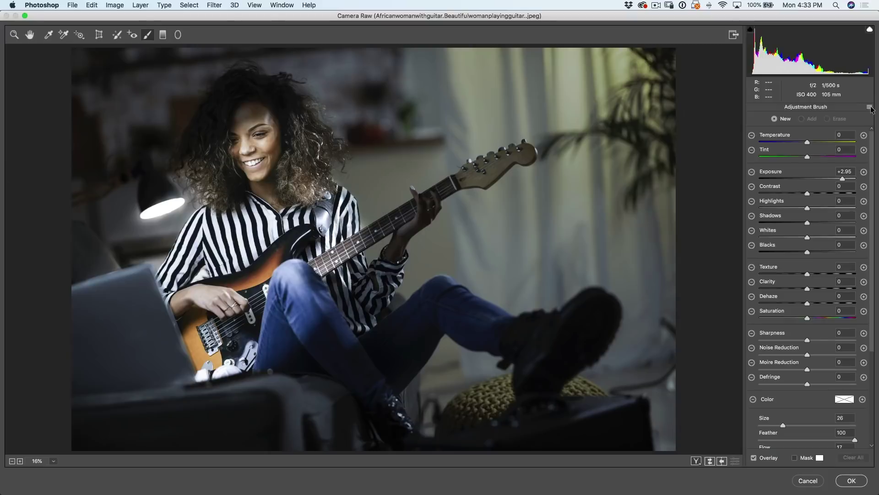
{"action": "left_click", "coordinate": [870, 108]}
{"action": "left_click", "coordinate": [843, 129]}
{"action": "left_click_drag", "start_coordinate": [821, 176], "coordinate": [825, 175]}
Step: Set the Adjustment Brush to density 50, flow 26 and feather 54, deleting the trial stroke near the boot
{"action": "scroll", "coordinate": [875, 302], "scroll_direction": "down", "scroll_amount": 5}
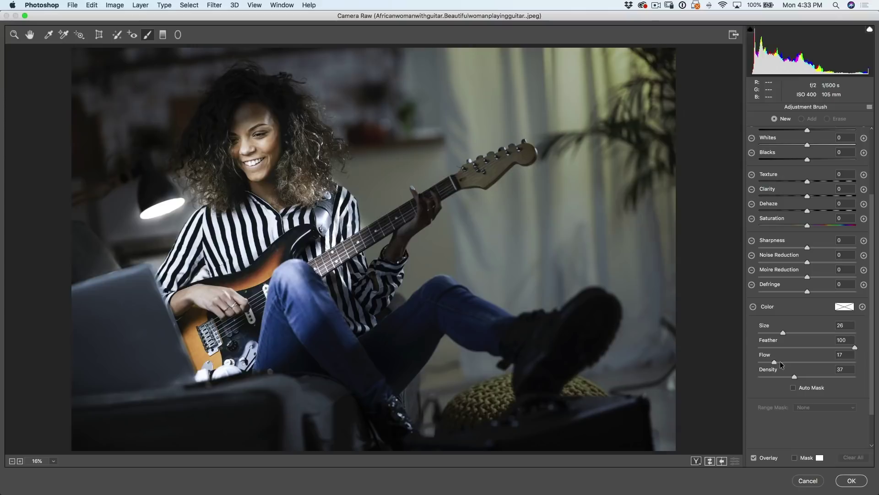
{"action": "left_click", "coordinate": [844, 368]}
{"action": "key", "text": "Up"}
{"action": "type", "text": "50"}
{"action": "mouse_move", "coordinate": [614, 373]}
{"action": "left_mouse_down"}
{"action": "mouse_move", "coordinate": [510, 310]}
{"action": "mouse_move", "coordinate": [501, 298]}
{"action": "mouse_move", "coordinate": [507, 280]}
{"action": "left_mouse_up"}
{"action": "key", "text": "Delete"}
{"action": "left_click_drag", "start_coordinate": [774, 362], "coordinate": [783, 362]}
{"action": "left_click_drag", "start_coordinate": [805, 348], "coordinate": [811, 346]}
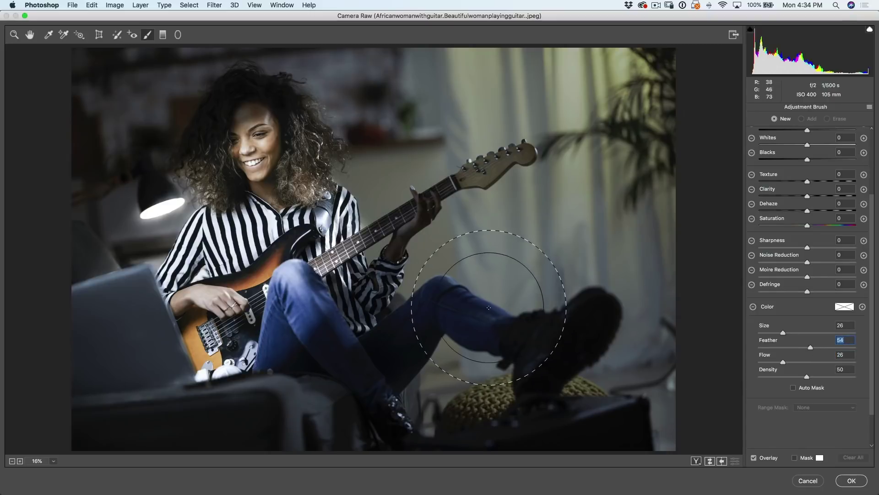
Step: Shrink the Adjustment Brush to size 6 and set its exposure to +2.30
{"action": "key", "text": "bracketleft"}
{"action": "key", "text": "bracketleft"}
{"action": "key", "text": "bracketleft"}
{"action": "key", "text": "bracketleft"}
{"action": "key", "text": "bracketleft"}
{"action": "key", "text": "bracketleft"}
{"action": "key", "text": "bracketleft"}
{"action": "key", "text": "bracketleft"}
{"action": "key", "text": "bracketleft"}
{"action": "key", "text": "bracketleft"}
{"action": "key", "text": "bracketleft"}
{"action": "key", "text": "bracketleft"}
{"action": "key", "text": "bracketleft"}
{"action": "key", "text": "bracketleft"}
{"action": "key", "text": "bracketleft"}
{"action": "key", "text": "bracketleft"}
{"action": "key", "text": "bracketleft"}
{"action": "key", "text": "bracketleft"}
{"action": "key", "text": "bracketleft"}
{"action": "key", "text": "bracketleft"}
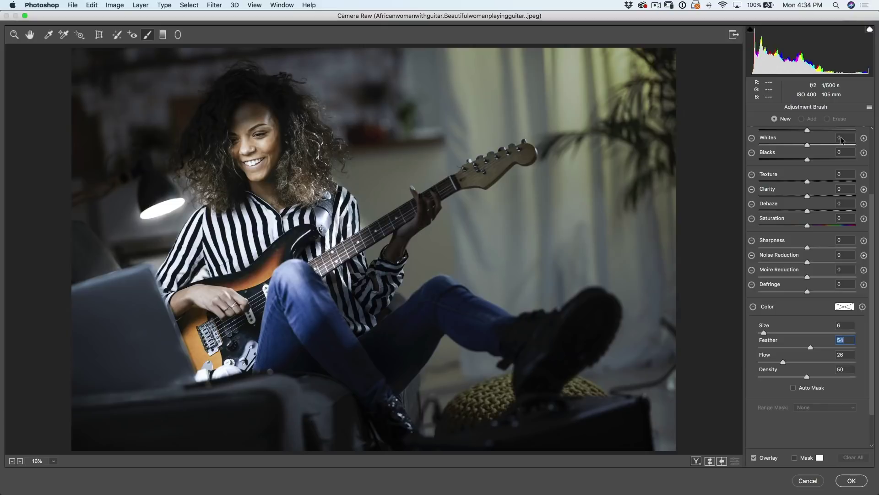
{"action": "left_click_drag", "start_coordinate": [874, 211], "coordinate": [864, 153]}
{"action": "left_click", "coordinate": [836, 167]}
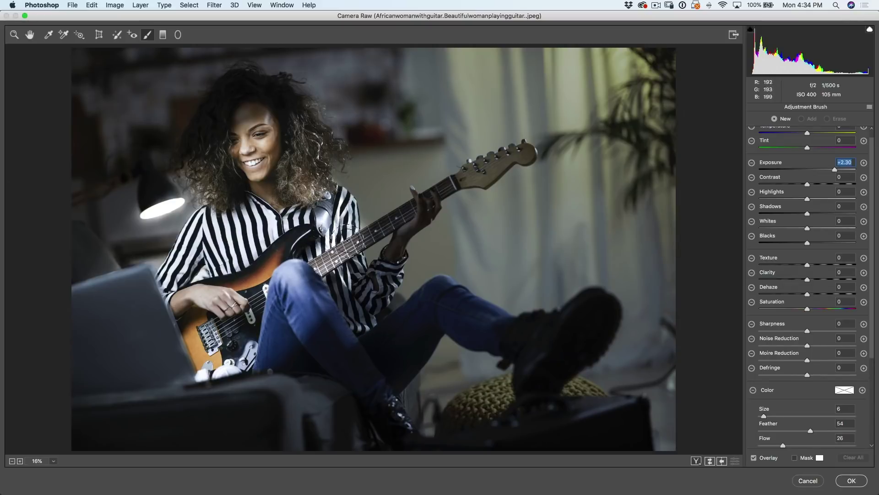
Step: Paint a trial highlight around the guitar neck and fretting hand, delete it, and reduce the brush size to 3
{"action": "left_click_drag", "start_coordinate": [391, 206], "coordinate": [371, 236]}
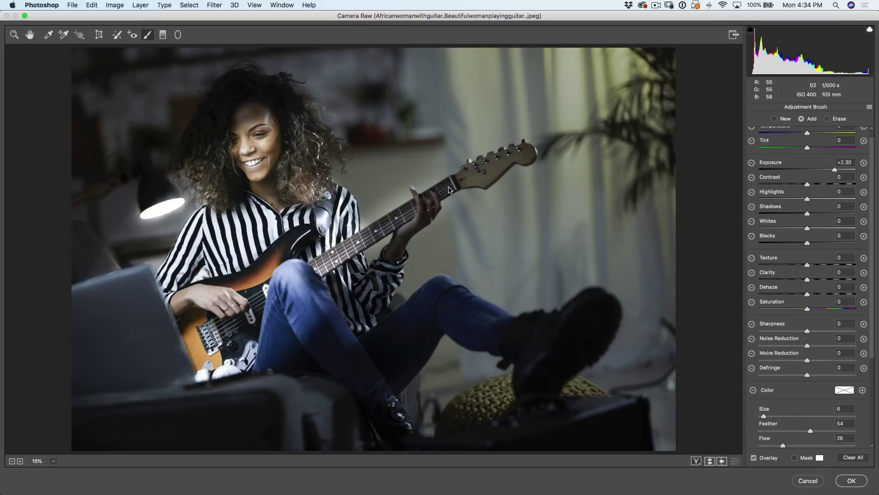
{"action": "key", "text": "Delete"}
{"action": "key", "text": "bracketleft"}
{"action": "key", "text": "bracketleft"}
{"action": "key", "text": "bracketleft"}
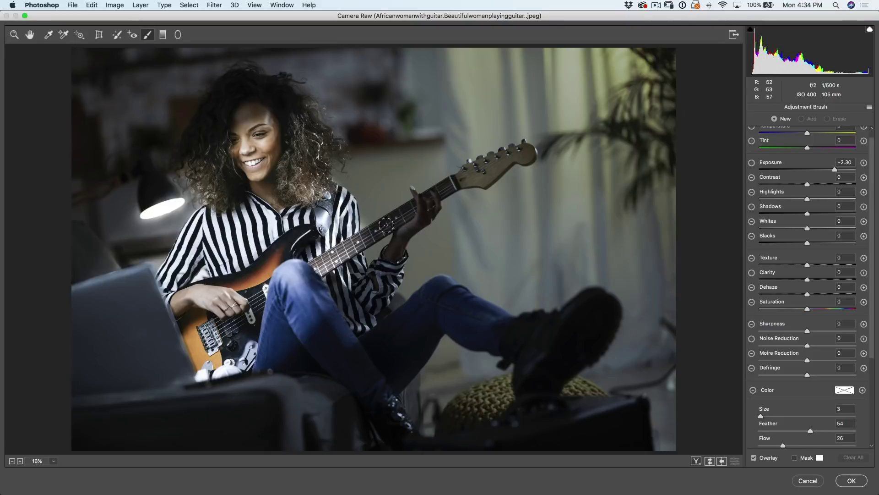
Step: Paint +2.30 exposure highlights with the size 3 Adjustment Brush along the guitar neck, strings and lower guitar body
{"action": "mouse_move", "coordinate": [379, 228]}
{"action": "left_mouse_down"}
{"action": "mouse_move", "coordinate": [415, 204]}
{"action": "mouse_move", "coordinate": [343, 253]}
{"action": "mouse_move", "coordinate": [437, 193]}
{"action": "left_mouse_up"}
{"action": "mouse_move", "coordinate": [257, 284]}
{"action": "left_mouse_down"}
{"action": "mouse_move", "coordinate": [235, 317]}
{"action": "mouse_move", "coordinate": [258, 315]}
{"action": "mouse_move", "coordinate": [229, 319]}
{"action": "mouse_move", "coordinate": [256, 299]}
{"action": "mouse_move", "coordinate": [217, 339]}
{"action": "mouse_move", "coordinate": [206, 329]}
{"action": "mouse_move", "coordinate": [210, 337]}
{"action": "left_mouse_up"}
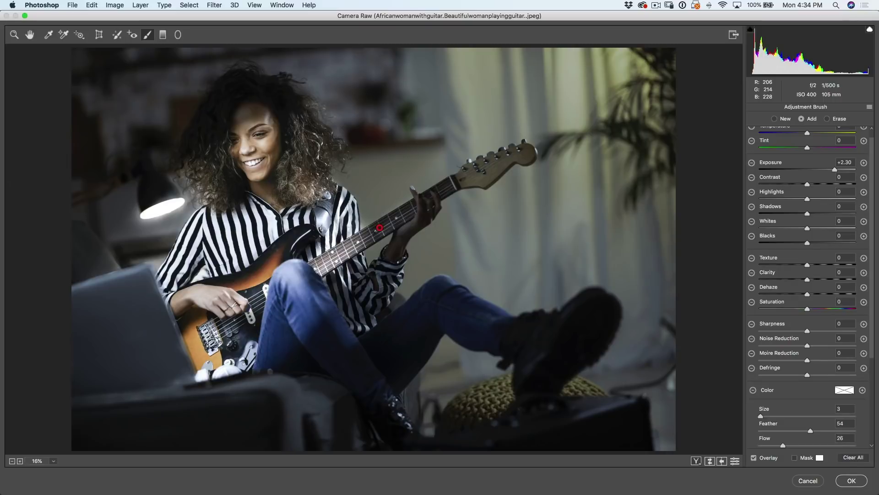
{"action": "mouse_move", "coordinate": [216, 345]}
{"action": "left_mouse_down"}
{"action": "mouse_move", "coordinate": [209, 327]}
{"action": "mouse_move", "coordinate": [213, 348]}
{"action": "mouse_move", "coordinate": [252, 356]}
{"action": "mouse_move", "coordinate": [249, 344]}
{"action": "mouse_move", "coordinate": [248, 353]}
{"action": "left_mouse_up"}
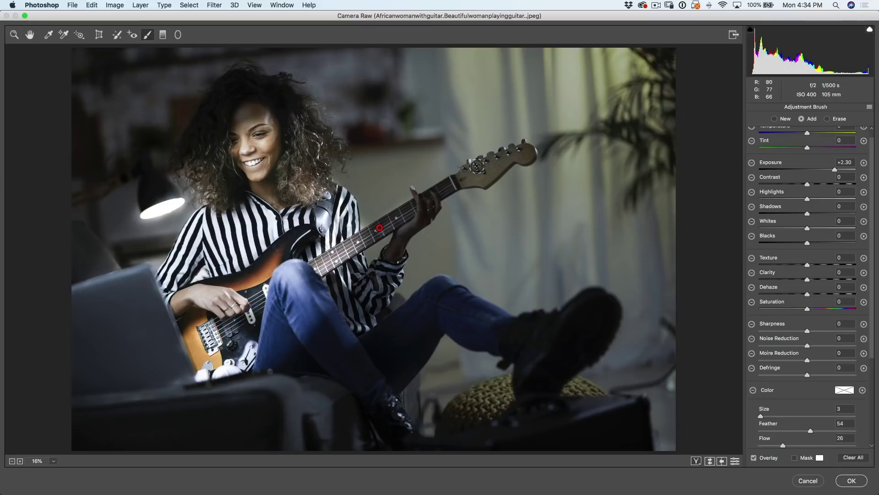
Step: Paint finer brush touches on the fretting wrist, strumming hand, thigh and laptop edge, including a -1.55 exposure adjustment near the strumming wrist
{"action": "key", "text": "bracketleft"}
{"action": "mouse_move", "coordinate": [407, 224]}
{"action": "left_mouse_down"}
{"action": "mouse_move", "coordinate": [417, 197]}
{"action": "mouse_move", "coordinate": [406, 226]}
{"action": "mouse_move", "coordinate": [428, 201]}
{"action": "mouse_move", "coordinate": [429, 211]}
{"action": "mouse_move", "coordinate": [433, 193]}
{"action": "mouse_move", "coordinate": [430, 216]}
{"action": "mouse_move", "coordinate": [416, 198]}
{"action": "mouse_move", "coordinate": [411, 226]}
{"action": "mouse_move", "coordinate": [403, 228]}
{"action": "mouse_move", "coordinate": [423, 198]}
{"action": "mouse_move", "coordinate": [398, 236]}
{"action": "mouse_move", "coordinate": [406, 223]}
{"action": "left_mouse_up"}
{"action": "mouse_move", "coordinate": [219, 284]}
{"action": "left_mouse_down"}
{"action": "mouse_move", "coordinate": [330, 237]}
{"action": "mouse_move", "coordinate": [306, 291]}
{"action": "mouse_move", "coordinate": [273, 295]}
{"action": "mouse_move", "coordinate": [275, 344]}
{"action": "mouse_move", "coordinate": [274, 297]}
{"action": "mouse_move", "coordinate": [264, 354]}
{"action": "mouse_move", "coordinate": [281, 285]}
{"action": "mouse_move", "coordinate": [266, 365]}
{"action": "mouse_move", "coordinate": [266, 292]}
{"action": "mouse_move", "coordinate": [268, 346]}
{"action": "mouse_move", "coordinate": [290, 275]}
{"action": "mouse_move", "coordinate": [282, 306]}
{"action": "mouse_move", "coordinate": [319, 326]}
{"action": "mouse_move", "coordinate": [288, 305]}
{"action": "mouse_move", "coordinate": [347, 376]}
{"action": "mouse_move", "coordinate": [290, 299]}
{"action": "left_mouse_up"}
{"action": "mouse_move", "coordinate": [272, 327]}
{"action": "left_mouse_down"}
{"action": "mouse_move", "coordinate": [321, 333]}
{"action": "mouse_move", "coordinate": [294, 318]}
{"action": "mouse_move", "coordinate": [307, 325]}
{"action": "left_mouse_up"}
{"action": "mouse_move", "coordinate": [147, 332]}
{"action": "left_mouse_down"}
{"action": "mouse_move", "coordinate": [206, 296]}
{"action": "mouse_move", "coordinate": [177, 304]}
{"action": "mouse_move", "coordinate": [210, 300]}
{"action": "mouse_move", "coordinate": [180, 306]}
{"action": "mouse_move", "coordinate": [193, 316]}
{"action": "mouse_move", "coordinate": [130, 350]}
{"action": "mouse_move", "coordinate": [144, 324]}
{"action": "mouse_move", "coordinate": [140, 295]}
{"action": "mouse_move", "coordinate": [199, 307]}
{"action": "mouse_move", "coordinate": [201, 300]}
{"action": "mouse_move", "coordinate": [177, 309]}
{"action": "mouse_move", "coordinate": [201, 299]}
{"action": "left_mouse_up"}
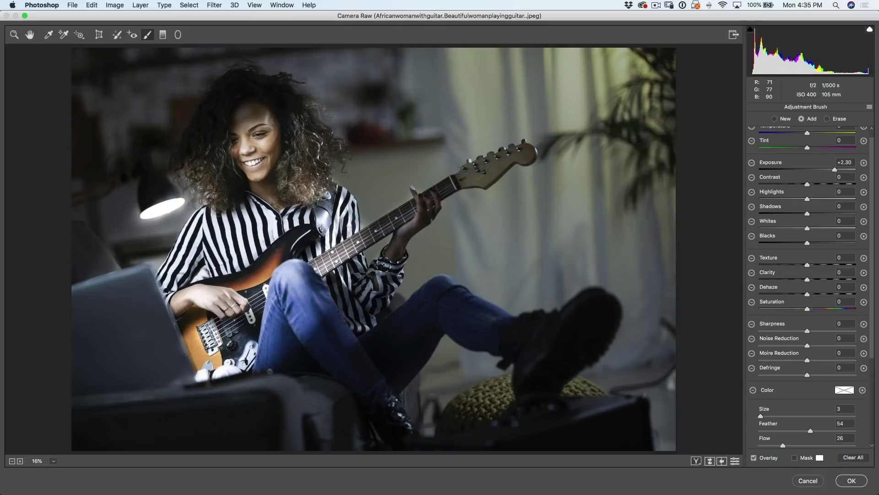
{"action": "left_click_drag", "start_coordinate": [395, 240], "coordinate": [399, 236]}
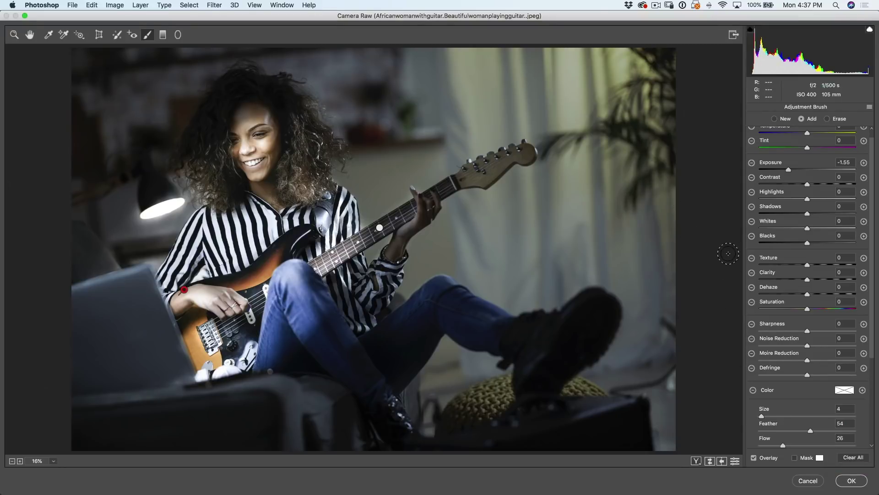
Step: Compare the photo without its local adjustments by removing them all and restoring them
{"action": "key", "text": "BackSpace"}
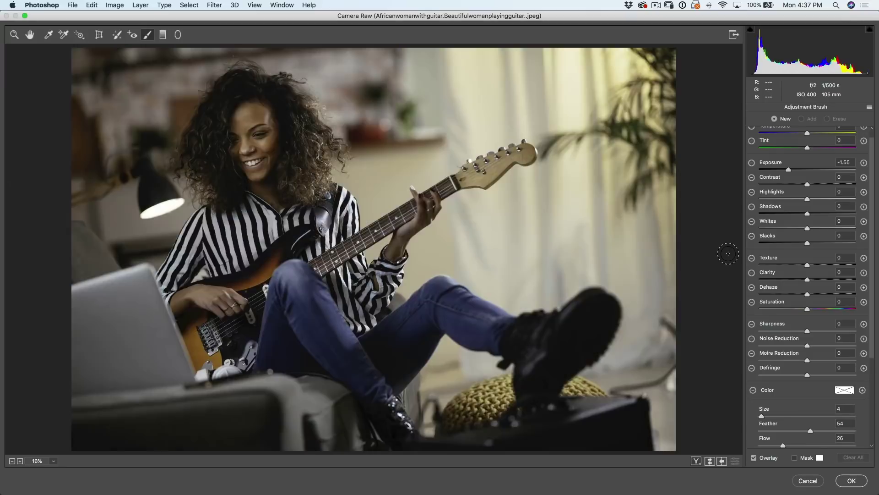
{"action": "key", "text": "super+z"}
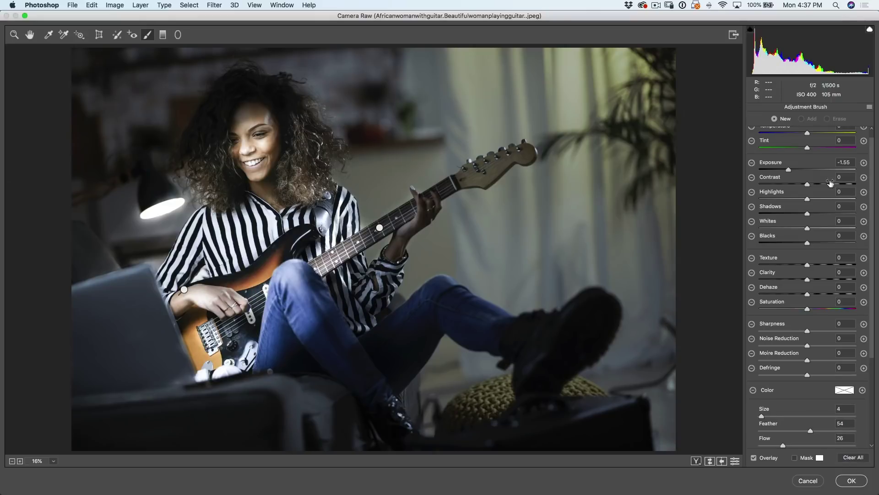
Step: Set the overall white balance temperature to +7, resetting the trial tint to 0
{"action": "double_click", "coordinate": [811, 133]}
{"action": "left_click", "coordinate": [29, 34]}
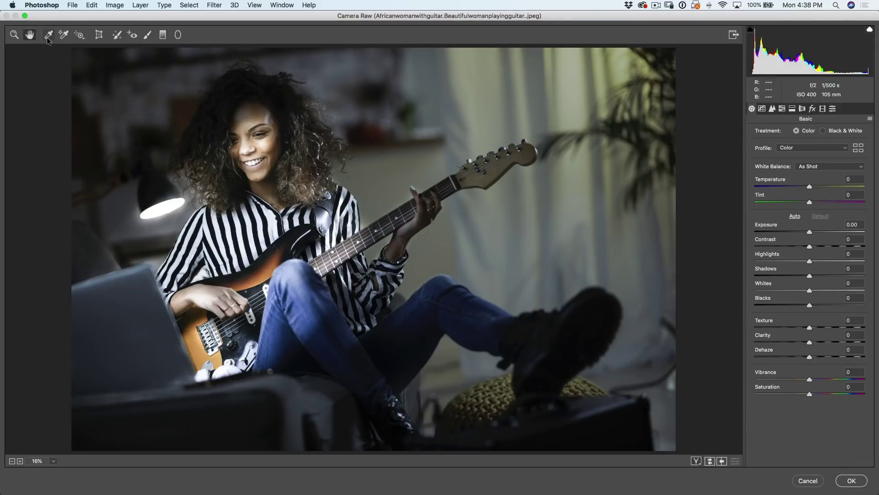
{"action": "left_click_drag", "start_coordinate": [809, 185], "coordinate": [837, 205]}
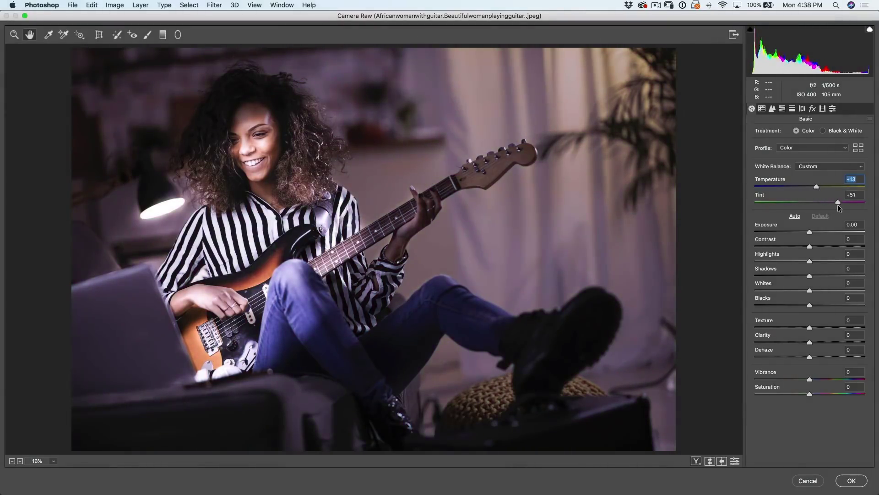
{"action": "double_click", "coordinate": [837, 204]}
{"action": "key", "text": "Tab"}
{"action": "double_click", "coordinate": [817, 185]}
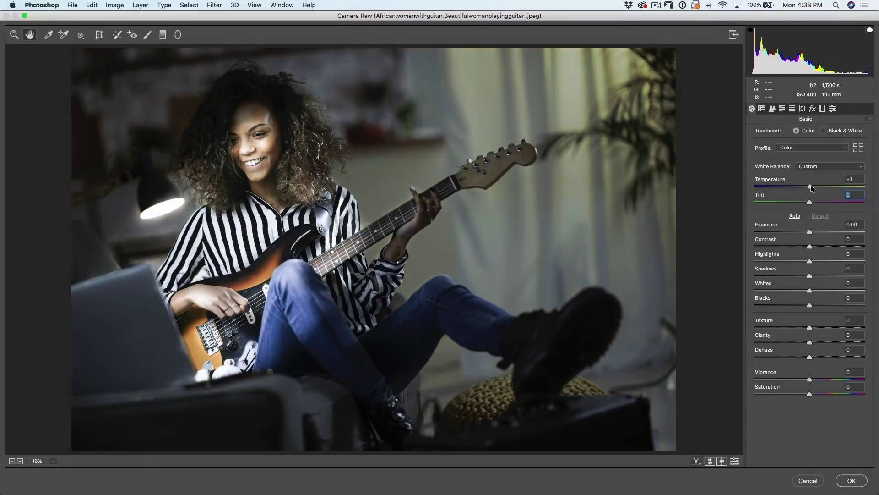
{"action": "left_click_drag", "start_coordinate": [810, 185], "coordinate": [813, 185]}
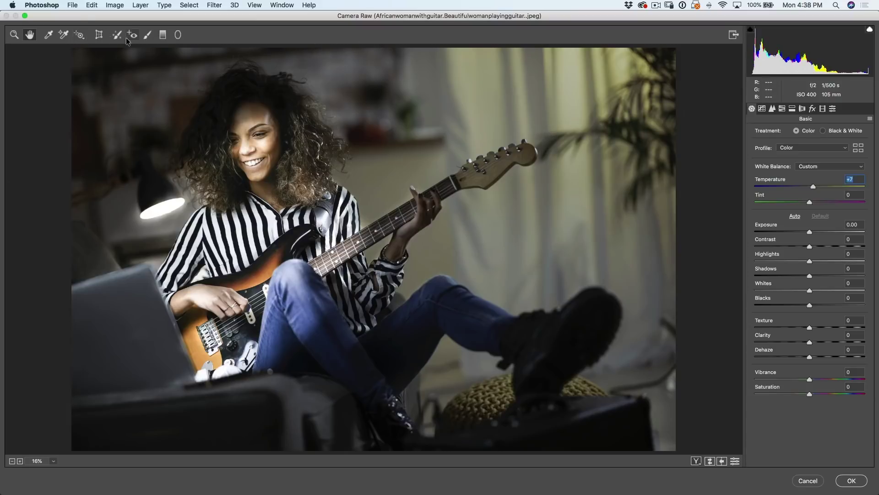
Step: Lower the temperature of the lamp's outside-effect Radial Filter to cool the room, comparing by deleting and restoring the filter
{"action": "left_click", "coordinate": [178, 36]}
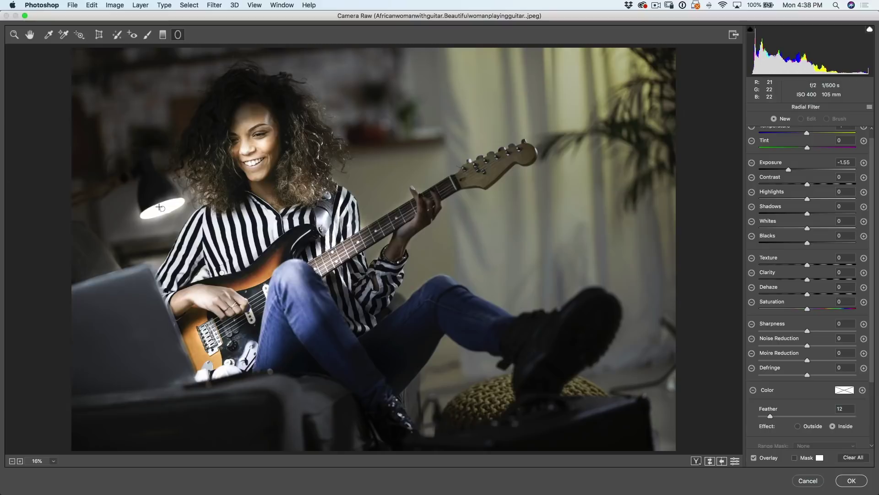
{"action": "left_click", "coordinate": [162, 210]}
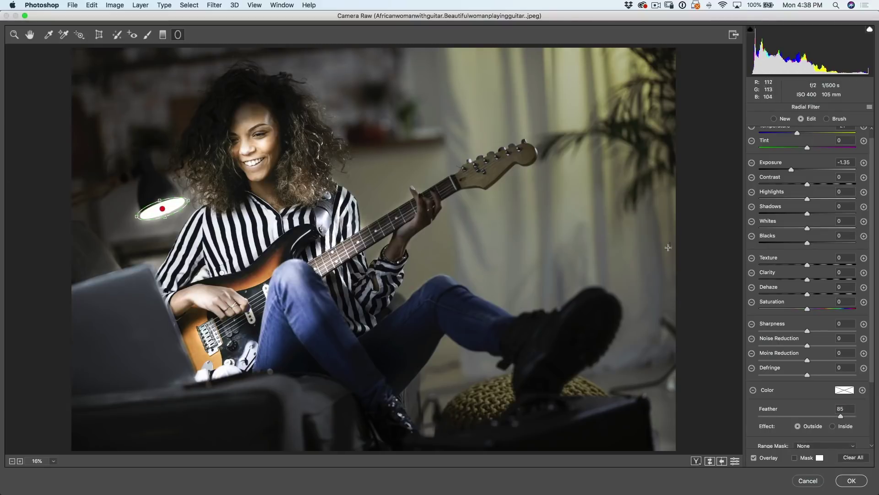
{"action": "left_click_drag", "start_coordinate": [797, 132], "coordinate": [786, 132]}
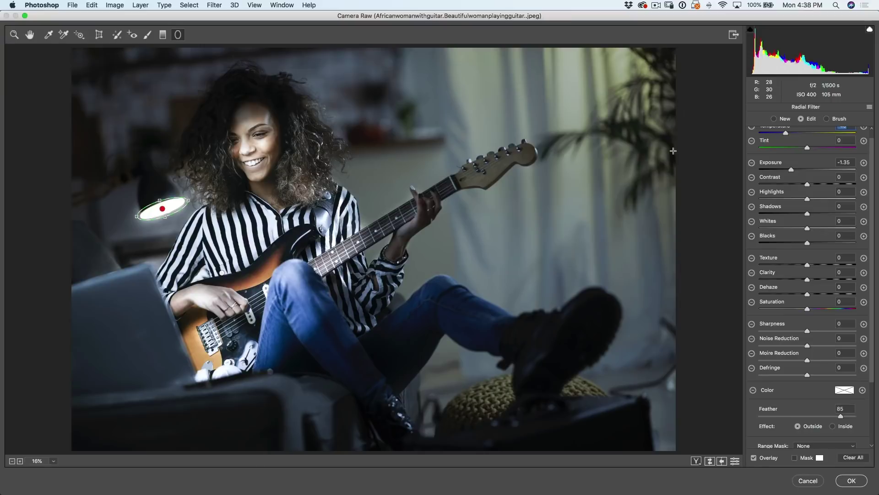
{"action": "key", "text": "Delete"}
{"action": "key", "text": "super+z"}
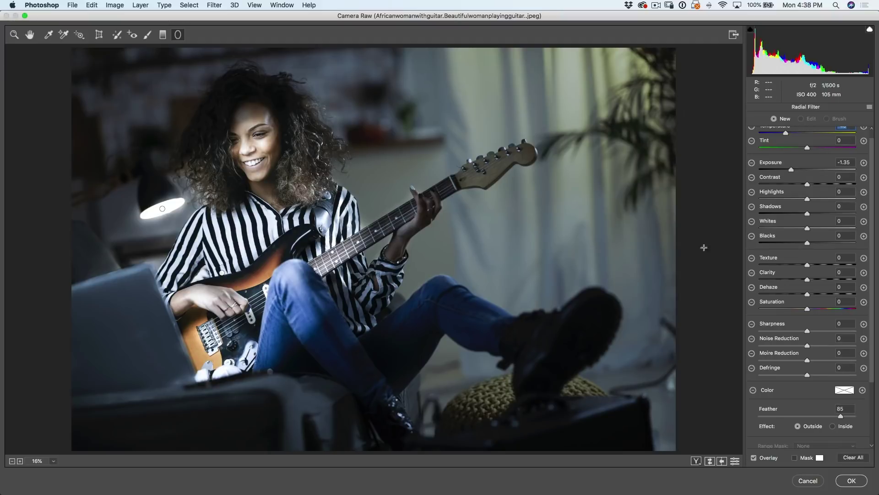
Step: Apply the Camera Raw edits and turn the layer's smart filters off and on to compare the relighting
{"action": "left_click", "coordinate": [852, 480]}
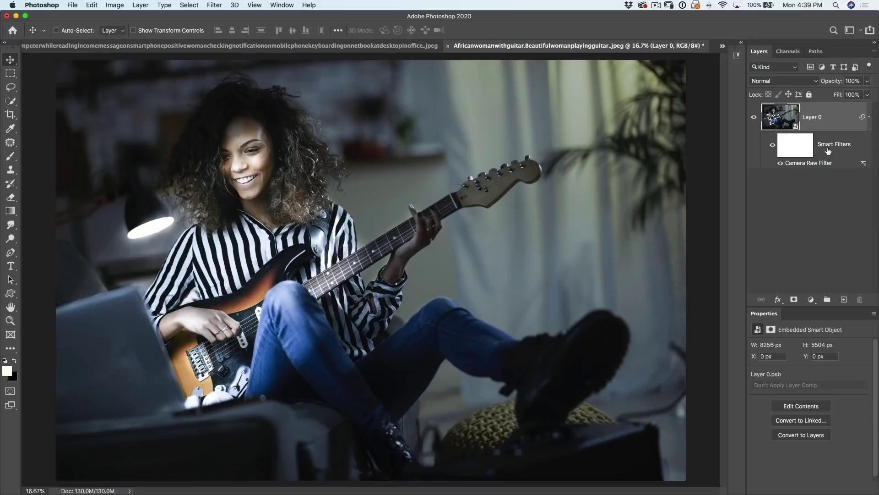
{"action": "left_click", "coordinate": [775, 146]}
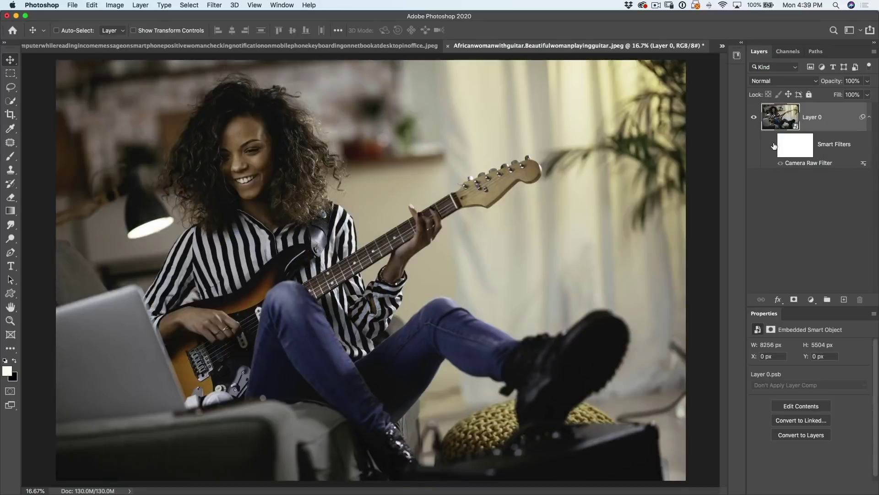
{"action": "left_click", "coordinate": [774, 146]}
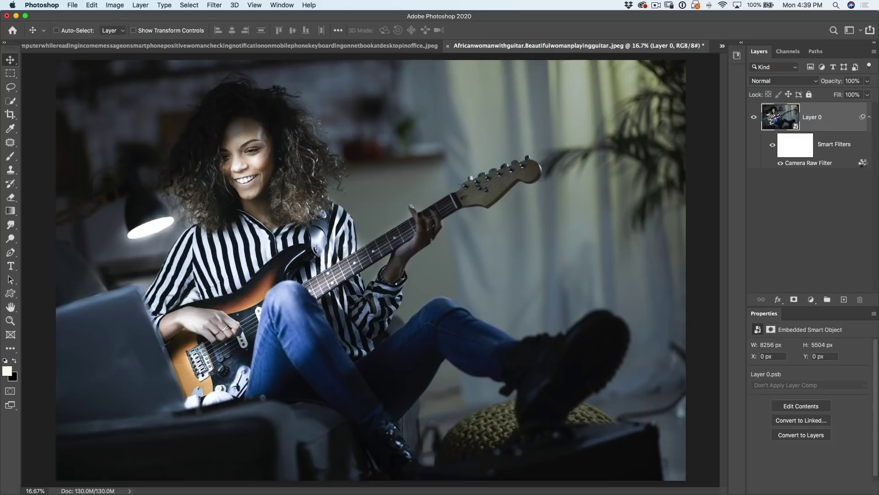
Step: Open the Camera Raw Filter's blending options, uncover the photo and set the filter opacity to 99%
{"action": "double_click", "coordinate": [864, 164]}
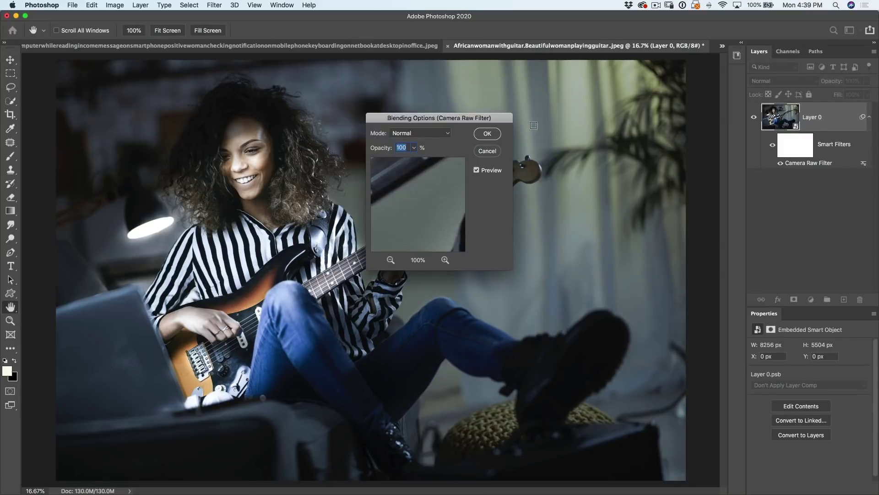
{"action": "left_click_drag", "start_coordinate": [469, 119], "coordinate": [640, 78]}
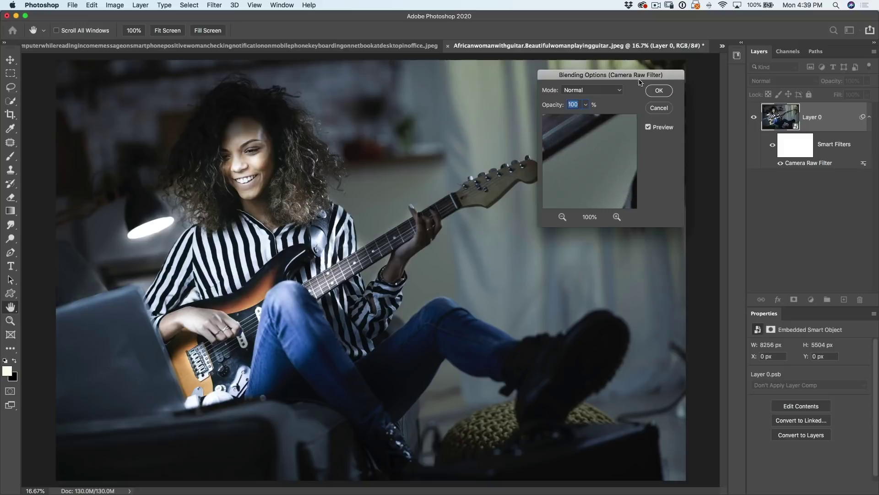
{"action": "left_click", "coordinate": [586, 105]}
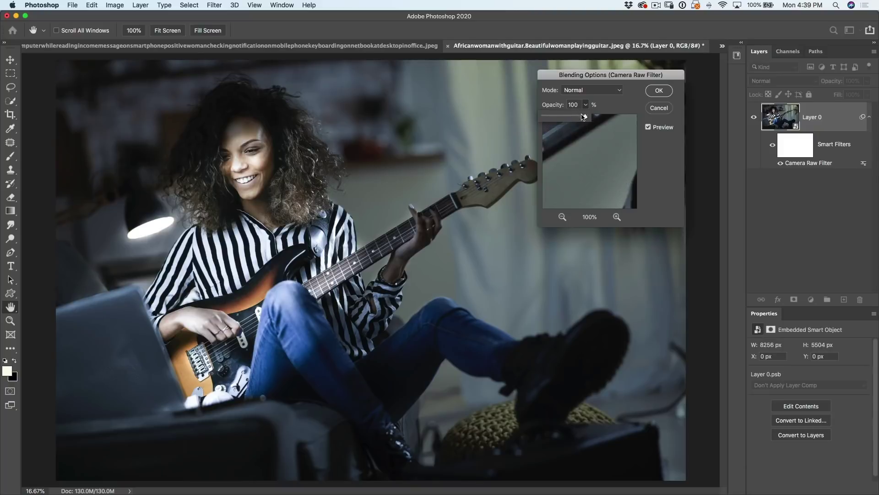
{"action": "mouse_move", "coordinate": [585, 118]}
{"action": "left_mouse_down"}
{"action": "mouse_move", "coordinate": [542, 118]}
{"action": "mouse_move", "coordinate": [587, 119]}
{"action": "left_mouse_up"}
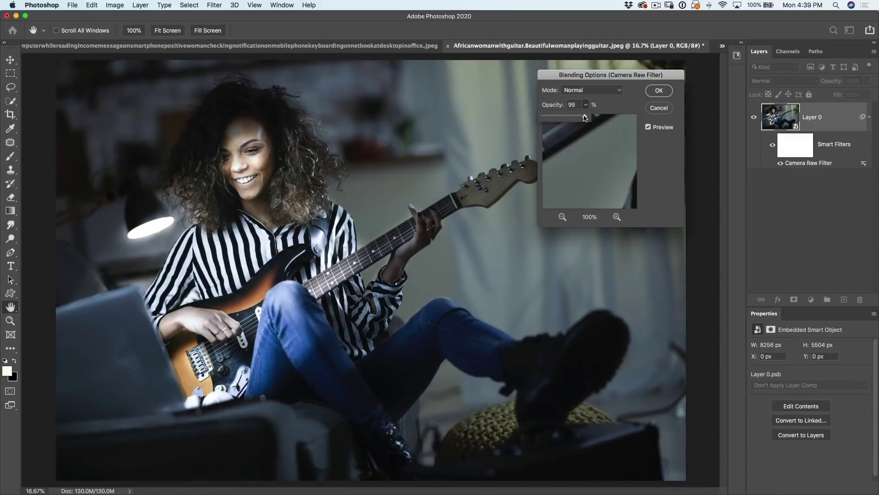